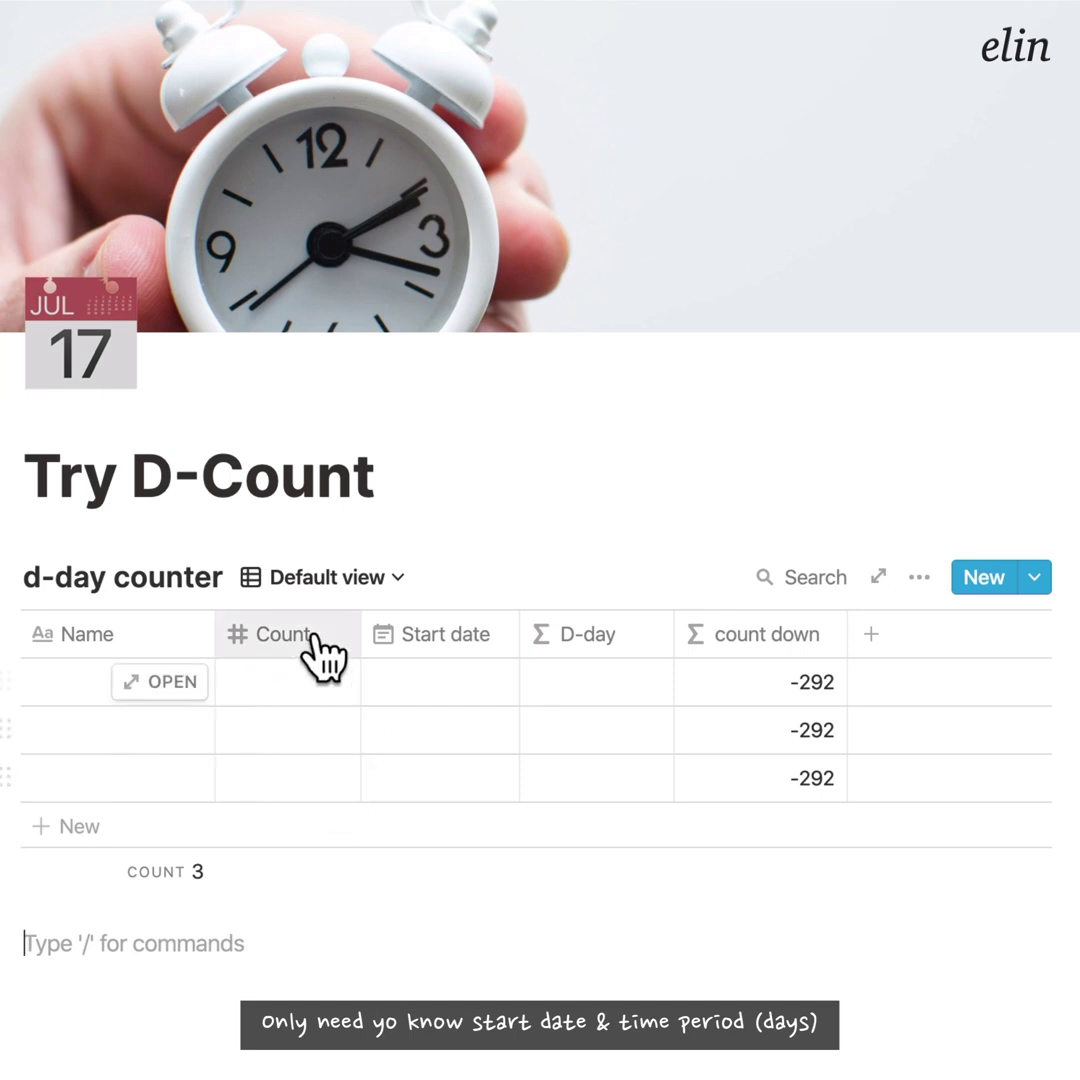
# Step: Name the first row 'Subscription 1'
pyautogui.click(93, 684)
pyautogui.write('s')
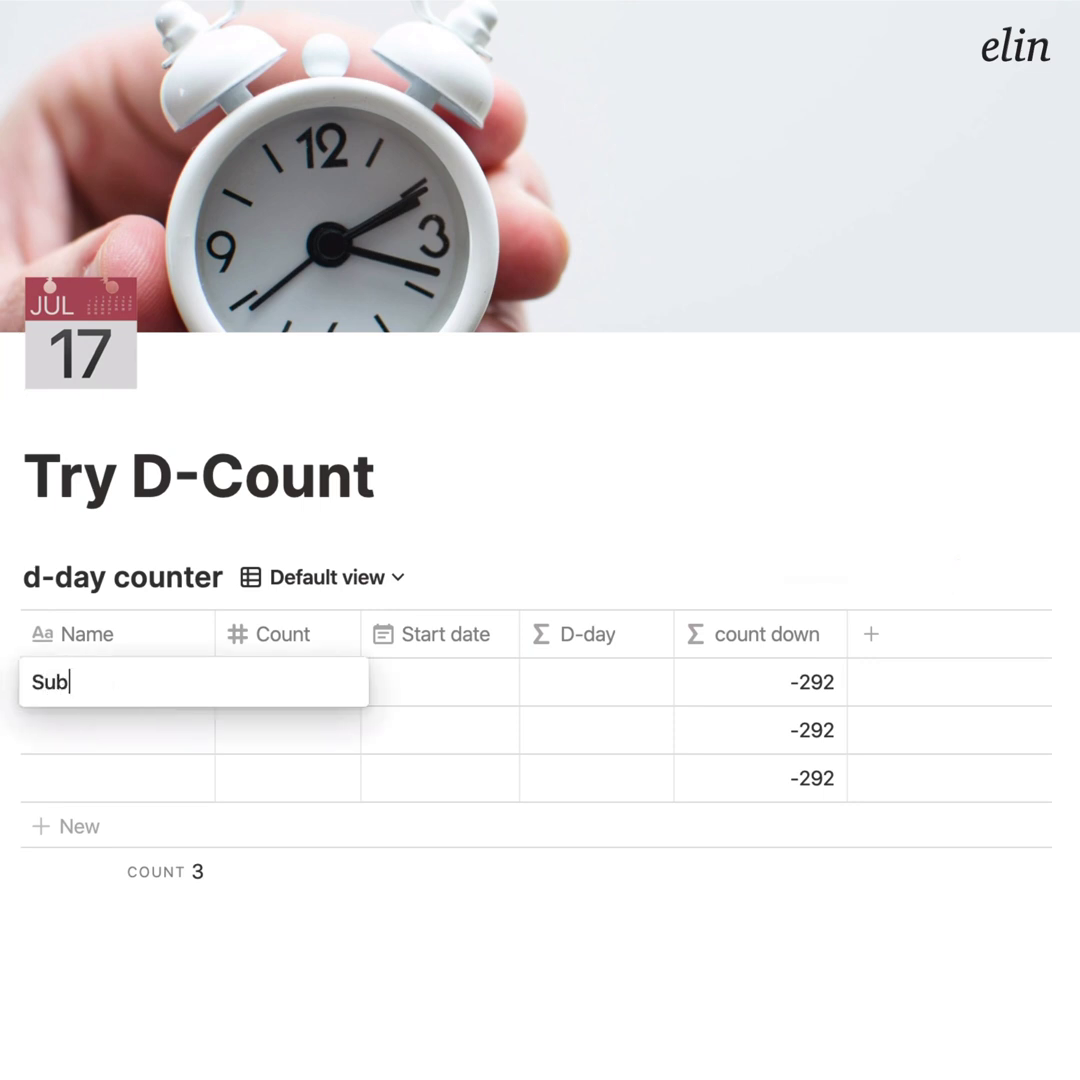
pyautogui.write('ubscription')
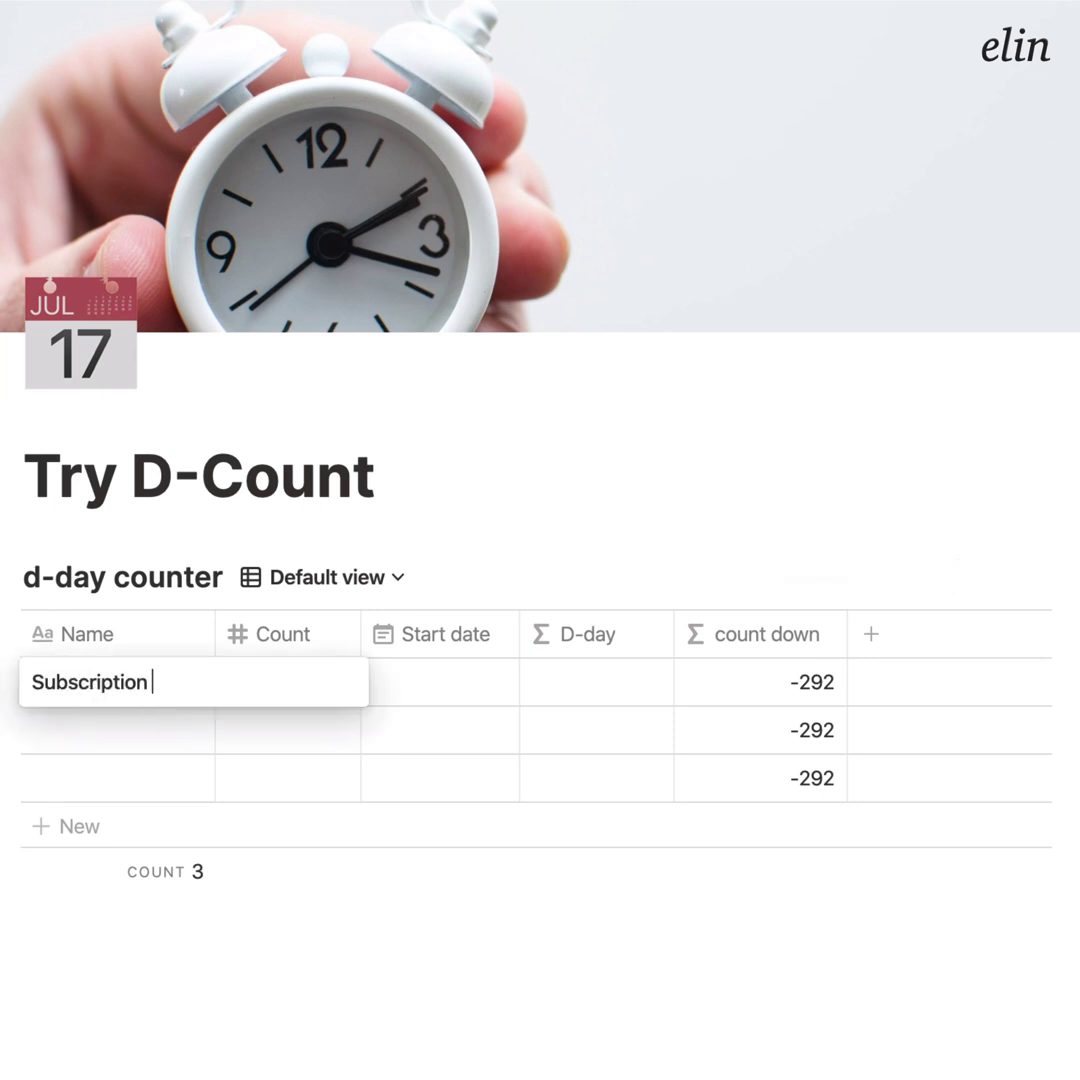
pyautogui.write(' 1')
pyautogui.press('Return')
# Step: Set the first row's start date to Oct 18, 2020 and its Count to 90
pyautogui.click(458, 690)
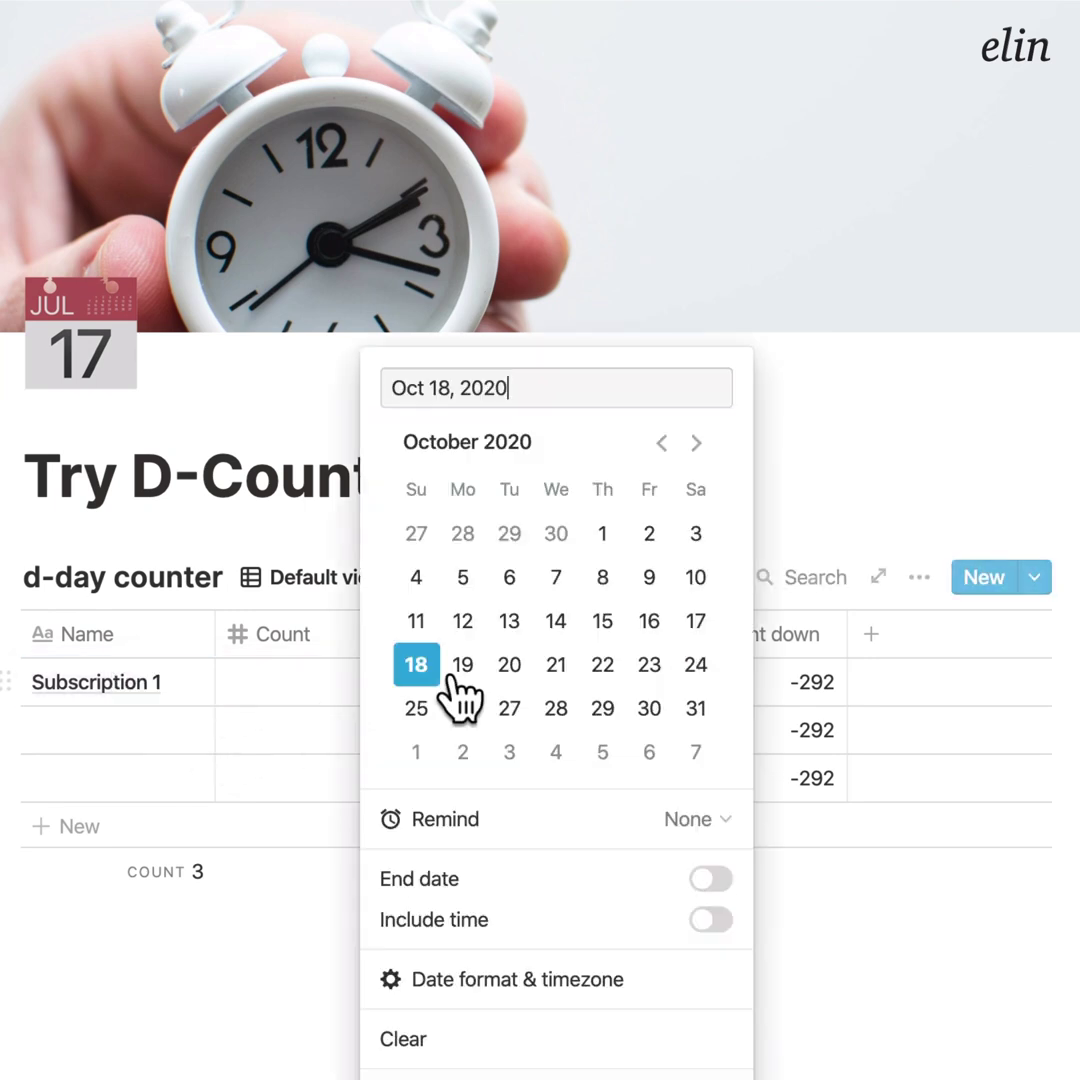
pyautogui.click(340, 690)
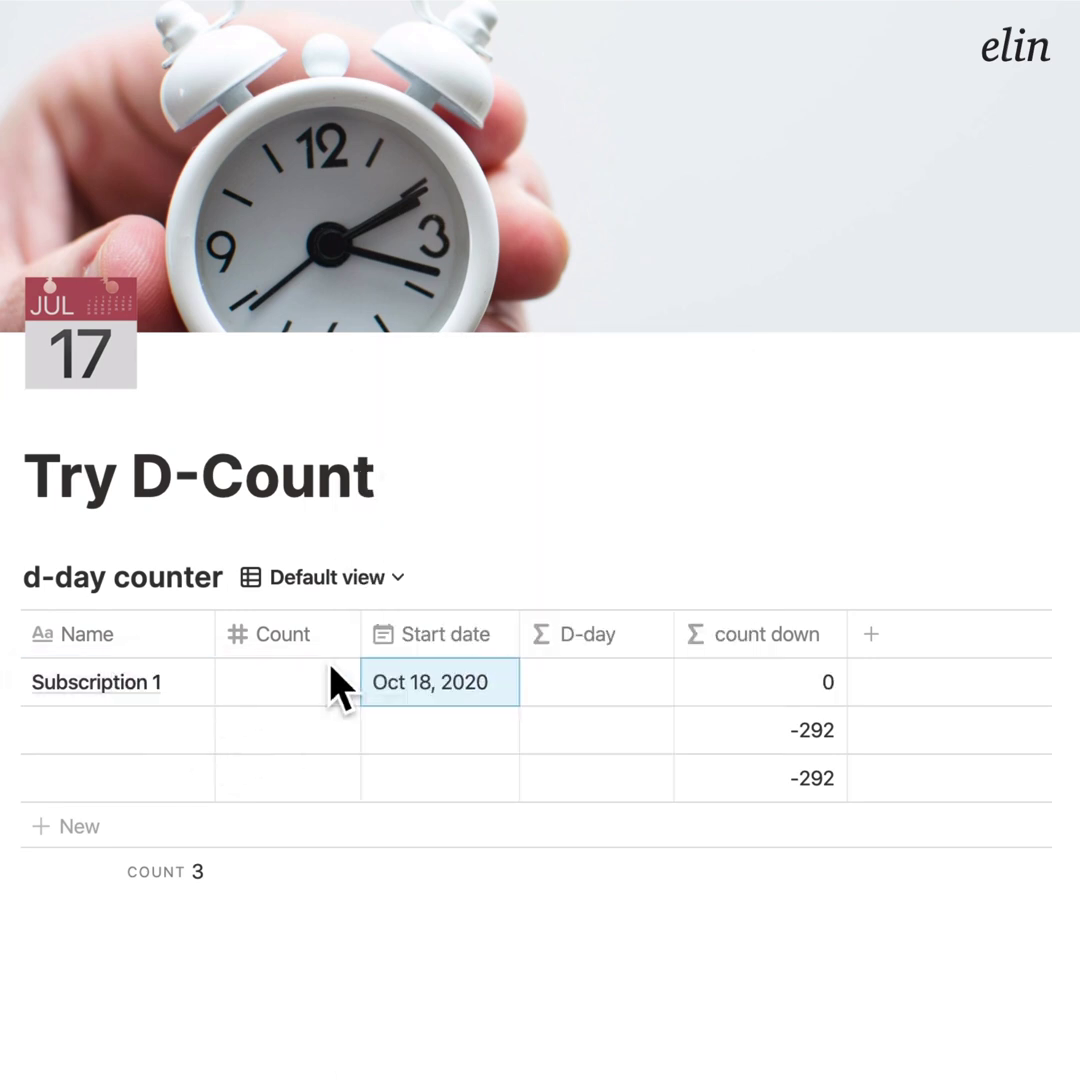
pyautogui.click(330, 690)
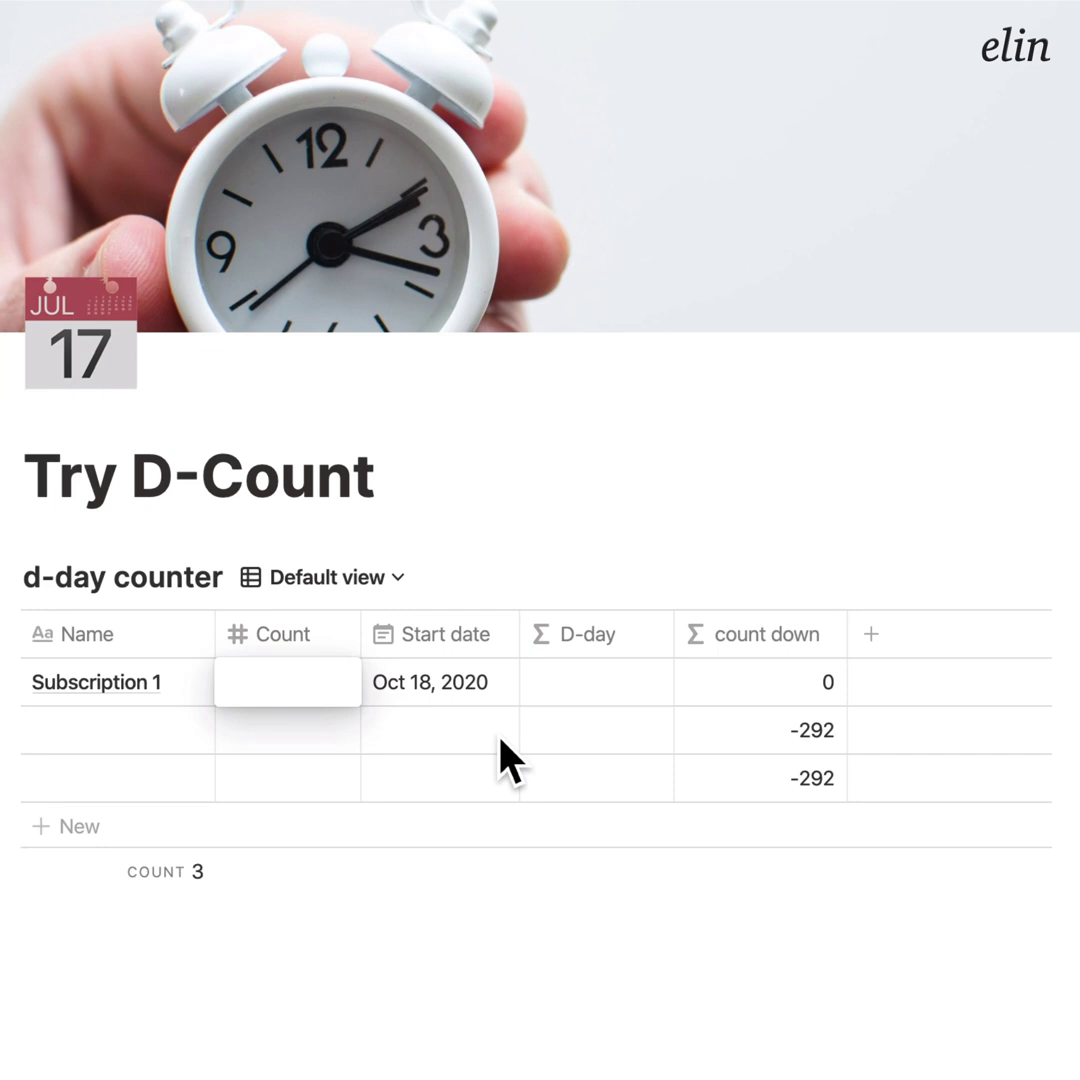
pyautogui.write('90')
pyautogui.press('Return')
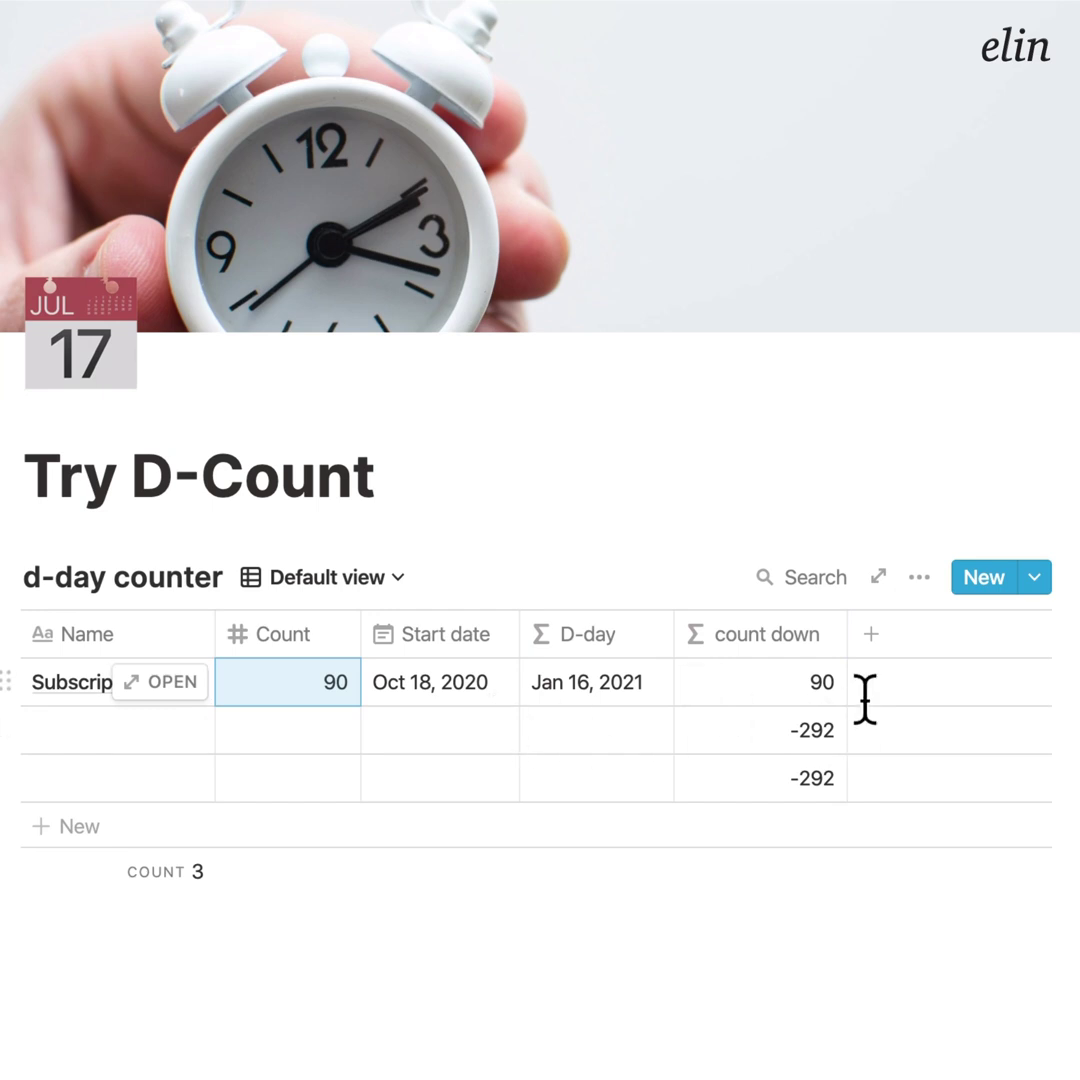
# Step: Change Subscription 1's start date to Oct 11, 2020, then inspect the D-day formula
pyautogui.click(482, 693)
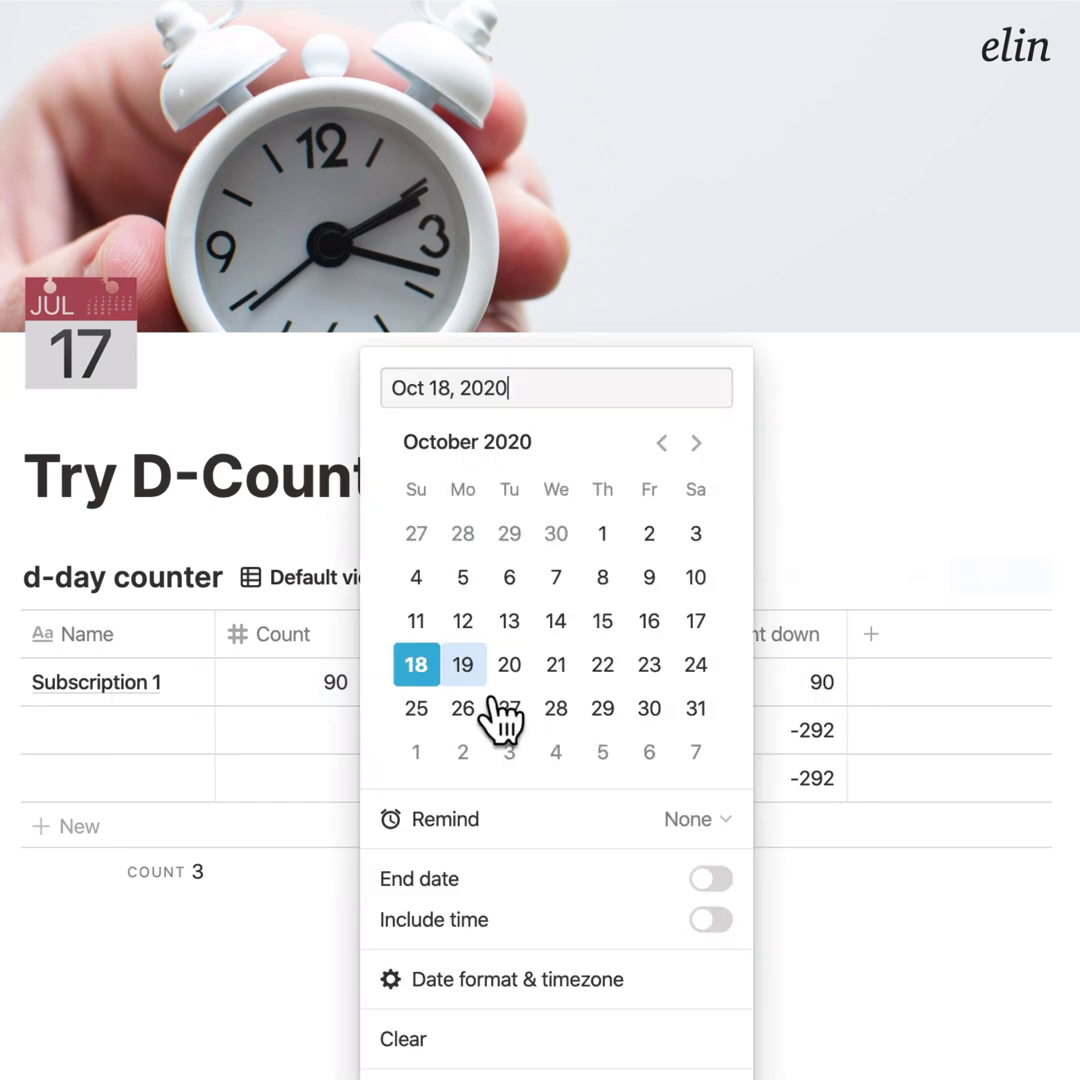
pyautogui.click(420, 625)
pyautogui.press('Escape')
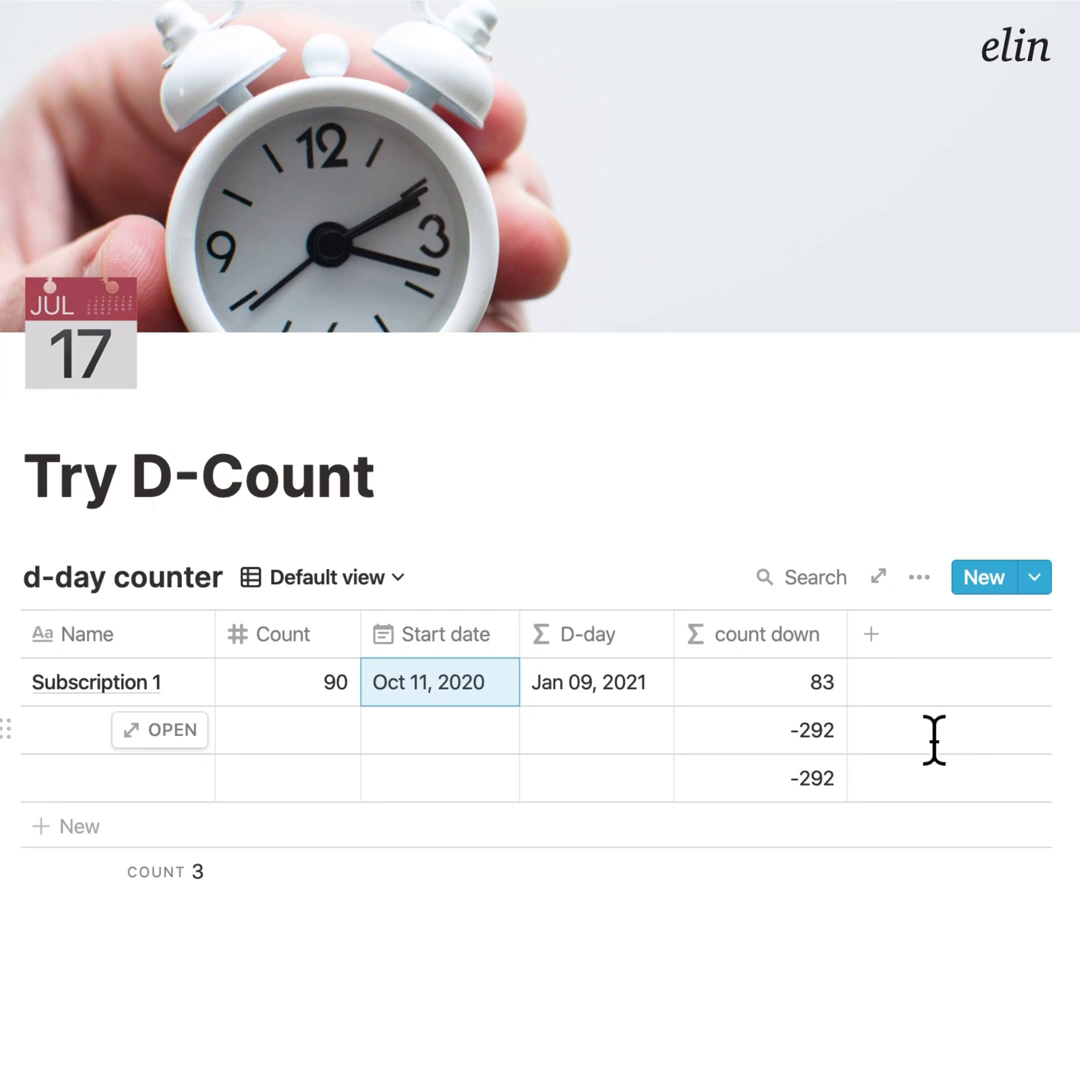
pyautogui.press('Escape')
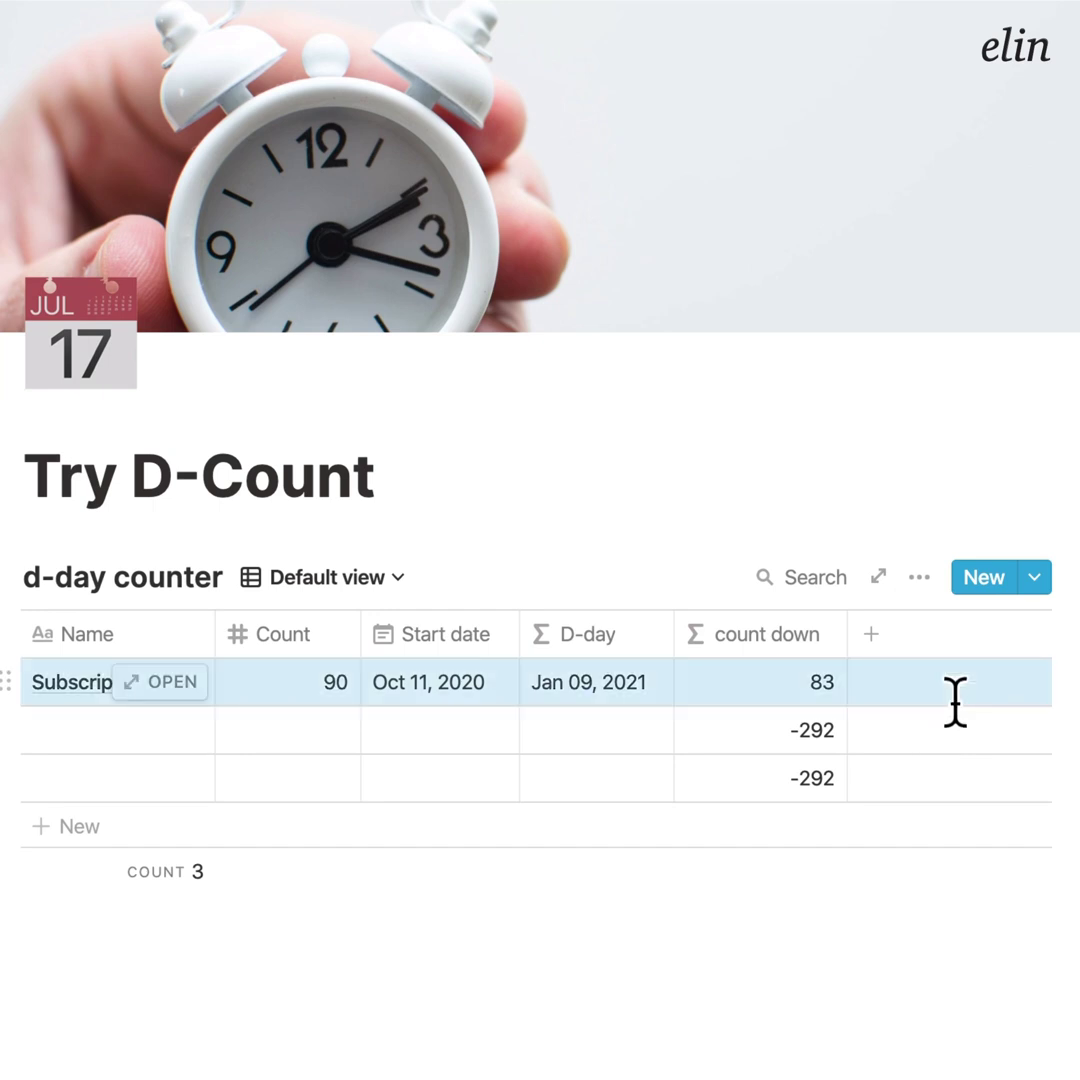
pyautogui.click(596, 730)
pyautogui.press('Escape')
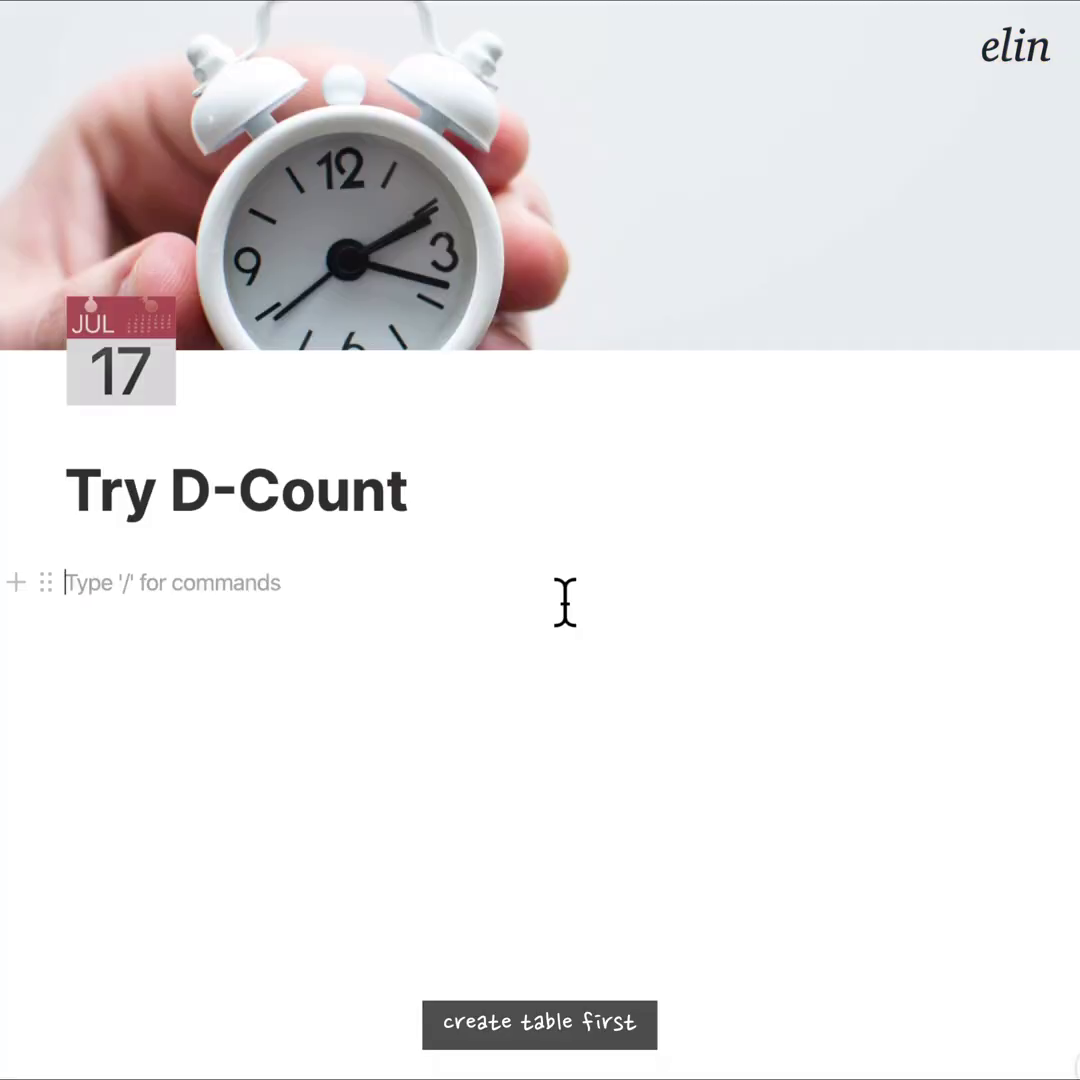
# Step: Insert an inline table titled 'd-day counter' with /table
pyautogui.write('/table')
pyautogui.press('Return')
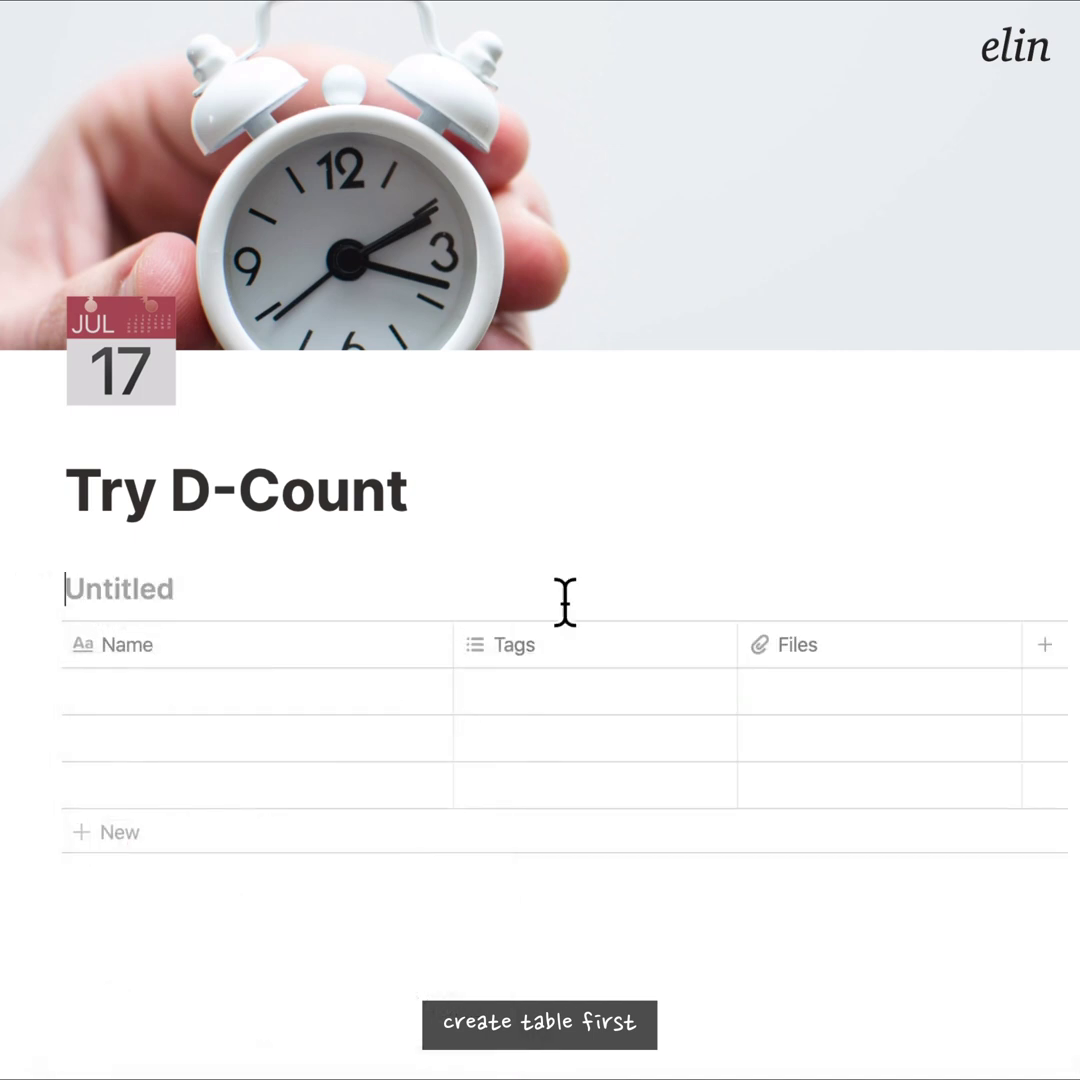
pyautogui.write('d-day counter')
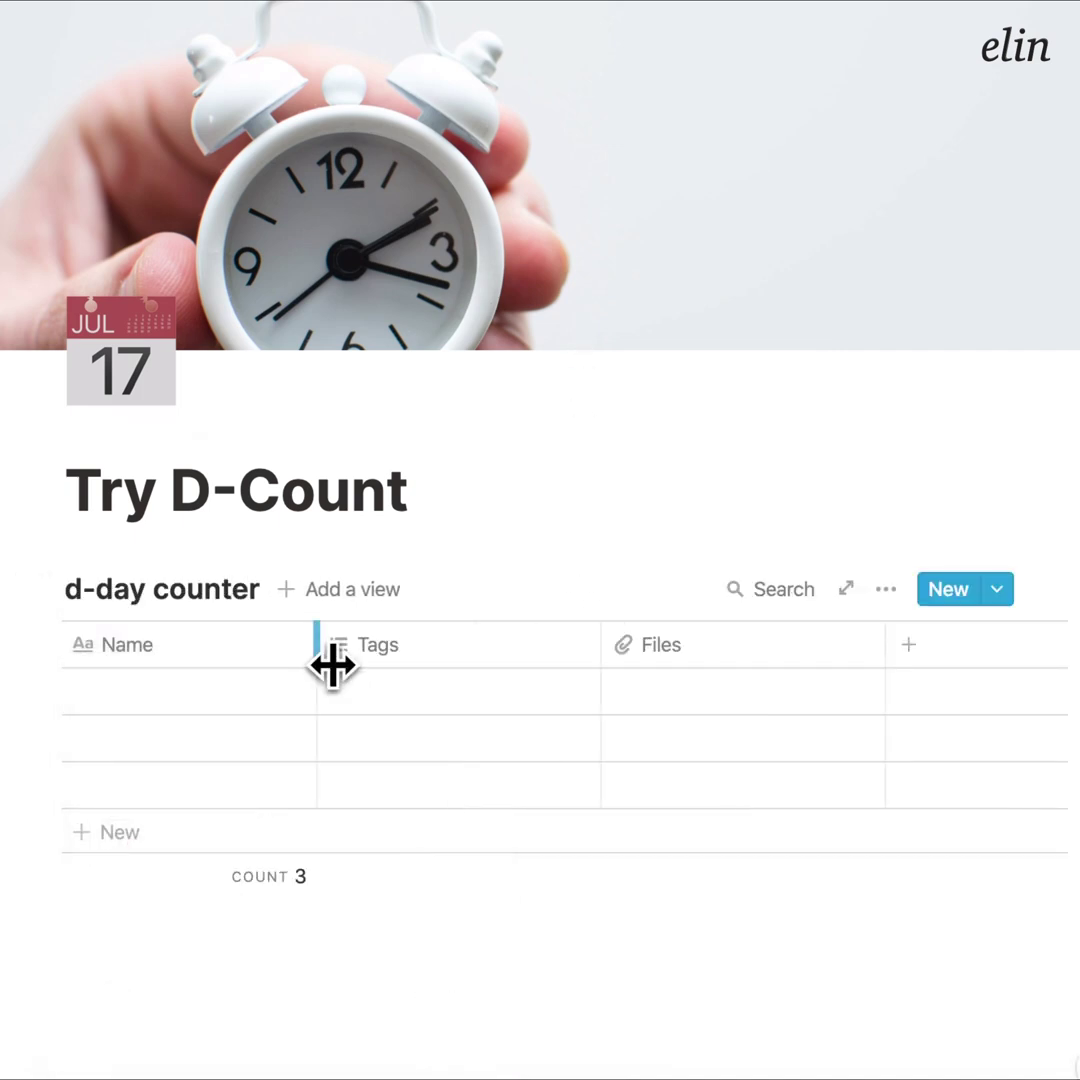
# Step: Narrow the Name column and start typing 'Project' in the first row
pyautogui.moveTo(333, 665); pyautogui.dragTo(285, 667)
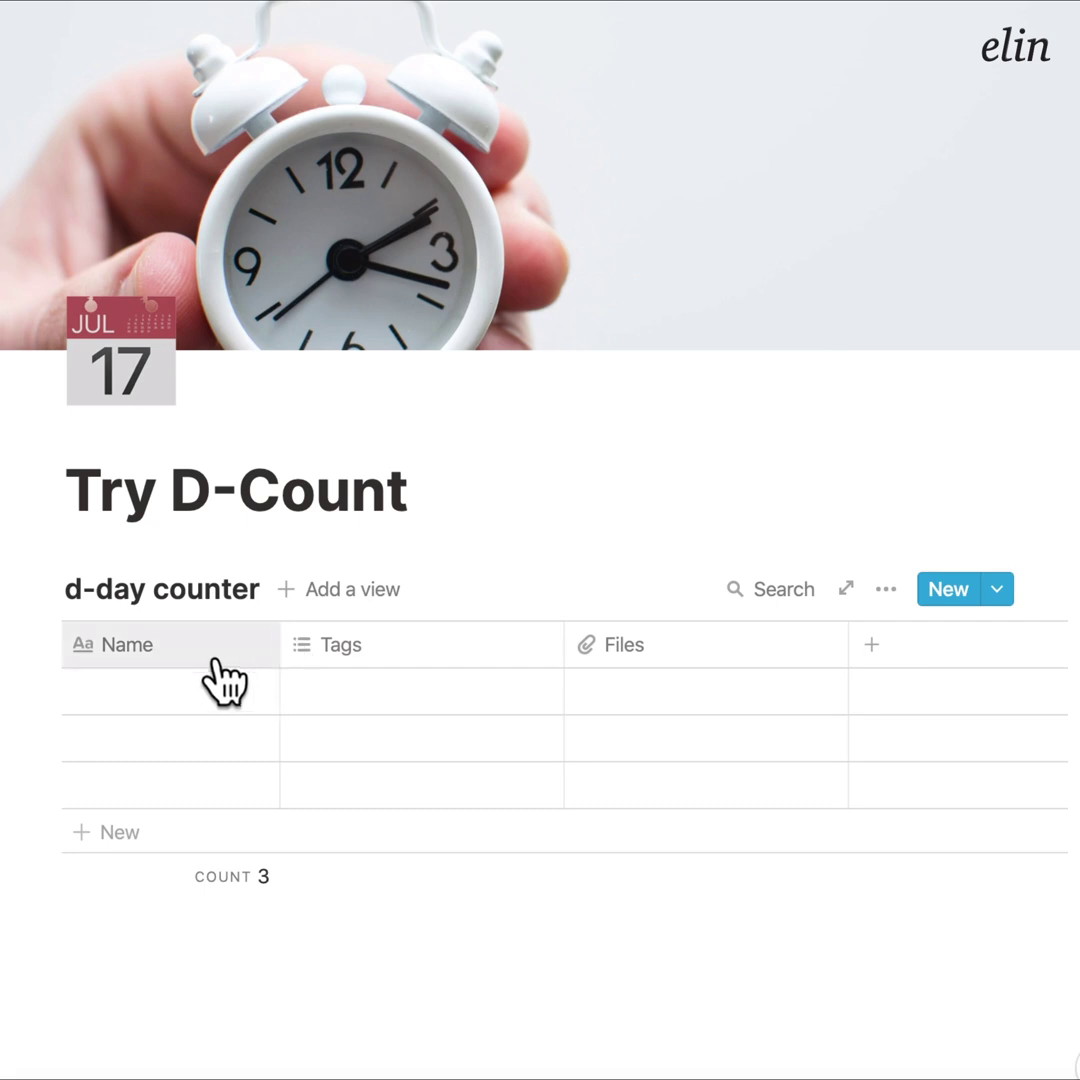
pyautogui.click(145, 700)
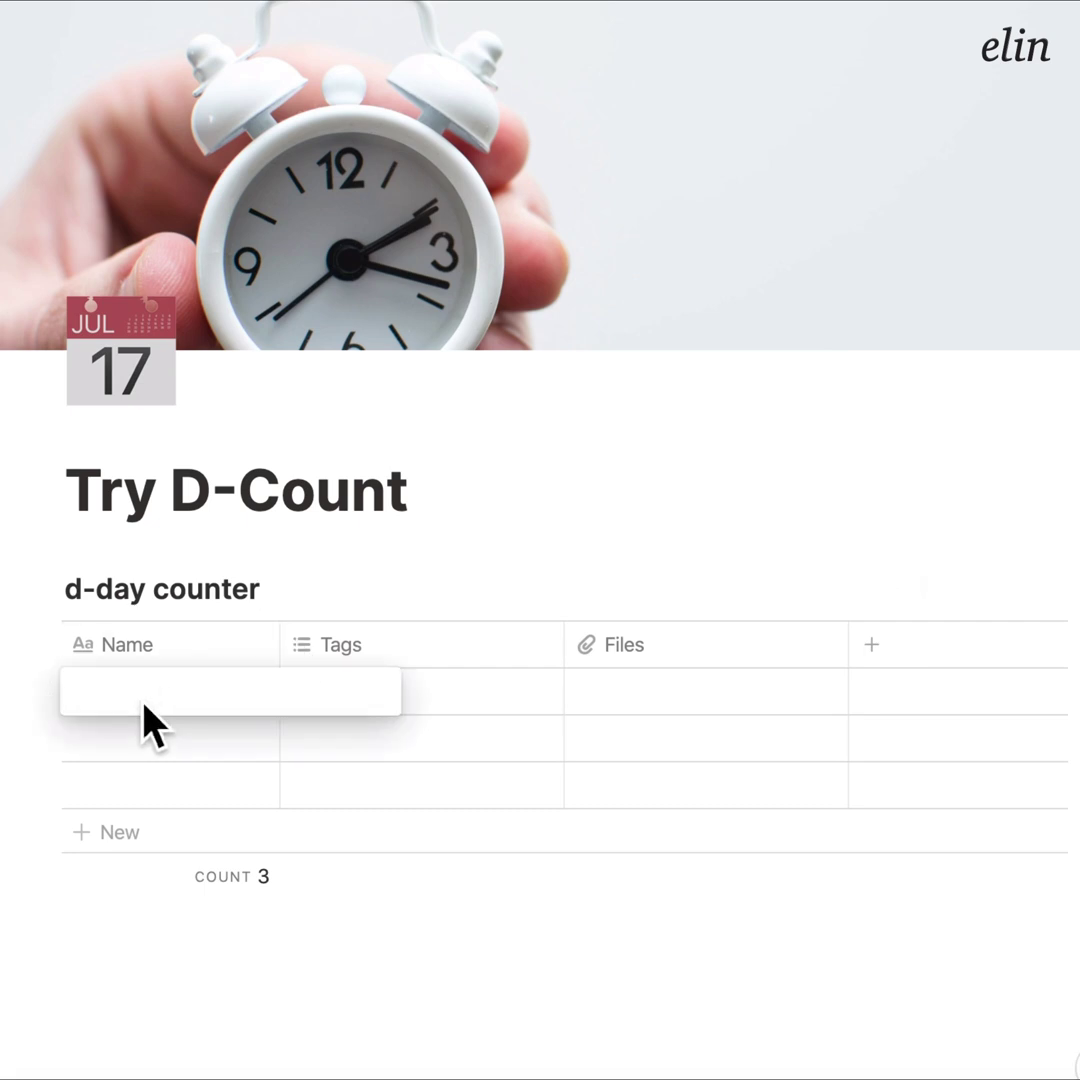
pyautogui.write('Project 1')
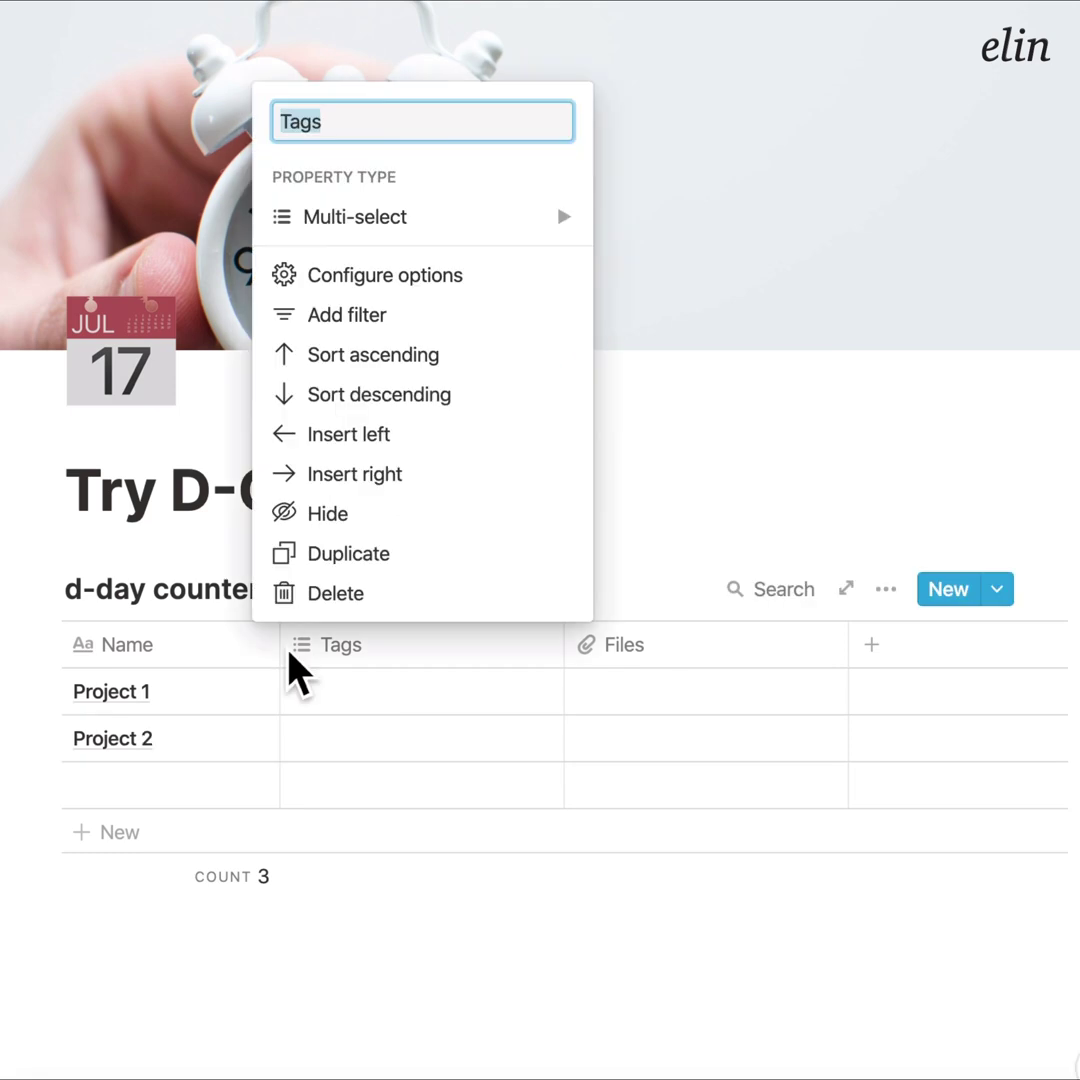
# Step: Change the Tags column to a Number property named Count
pyautogui.click(292, 660)
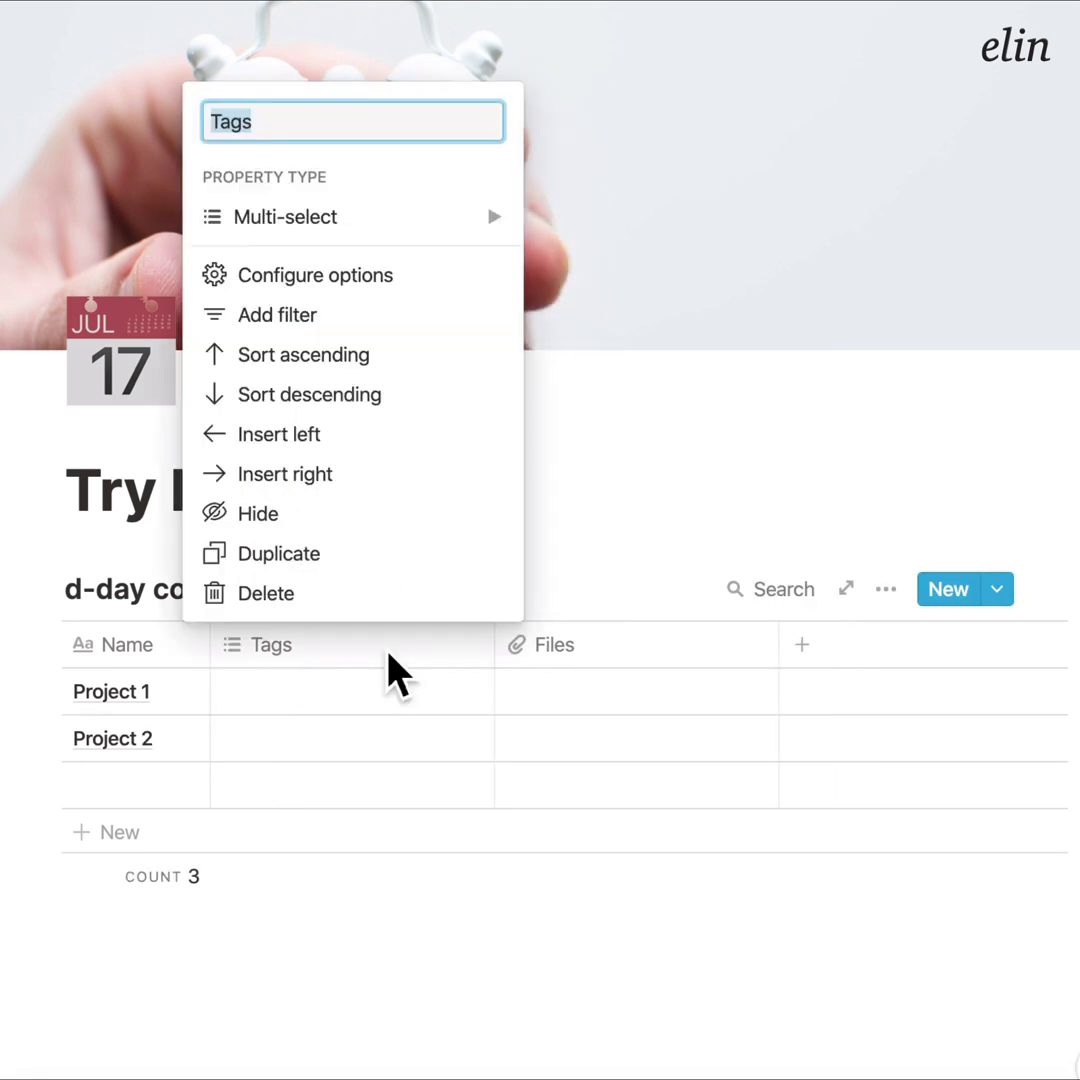
pyautogui.moveTo(450, 242)
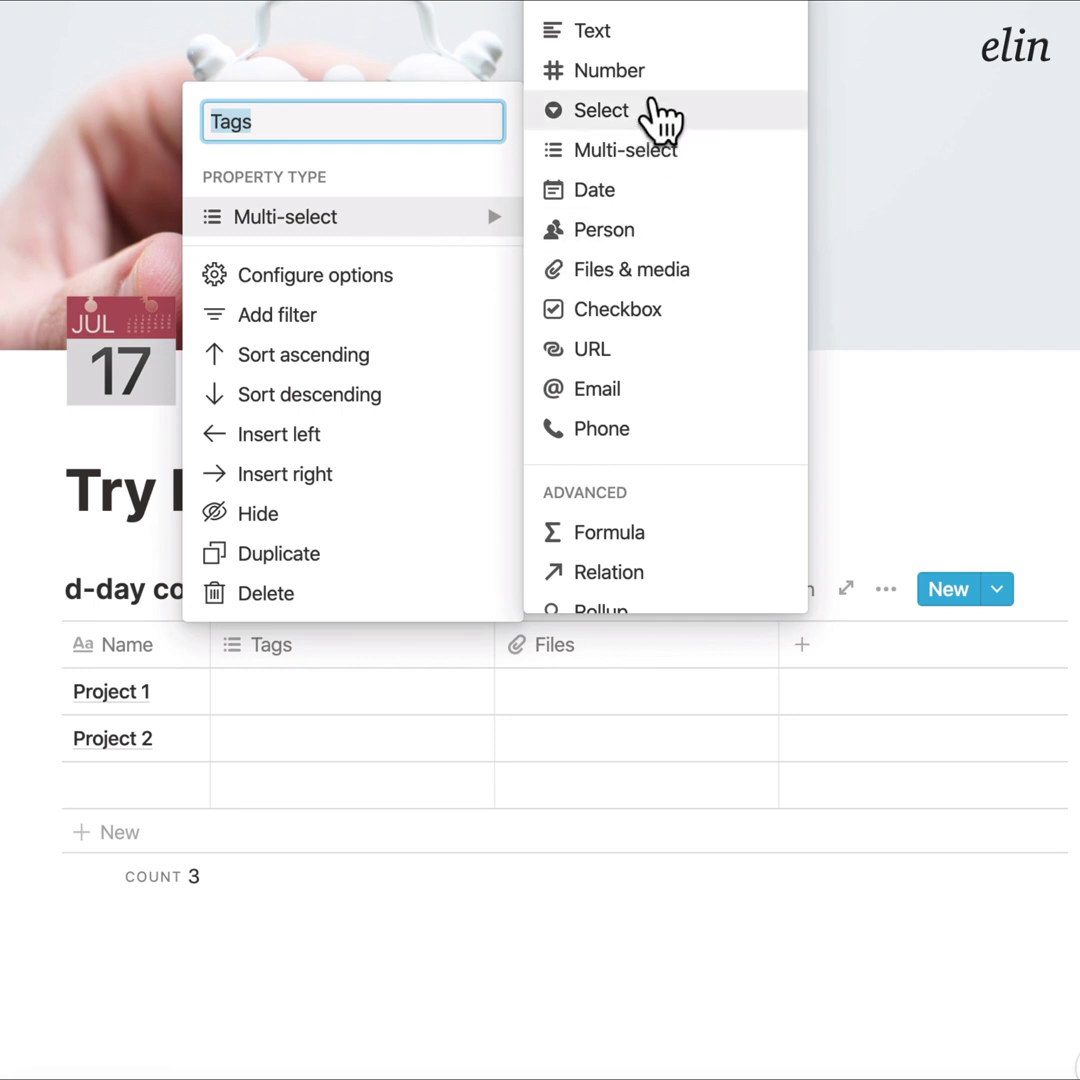
pyautogui.click(630, 75)
pyautogui.click(462, 648)
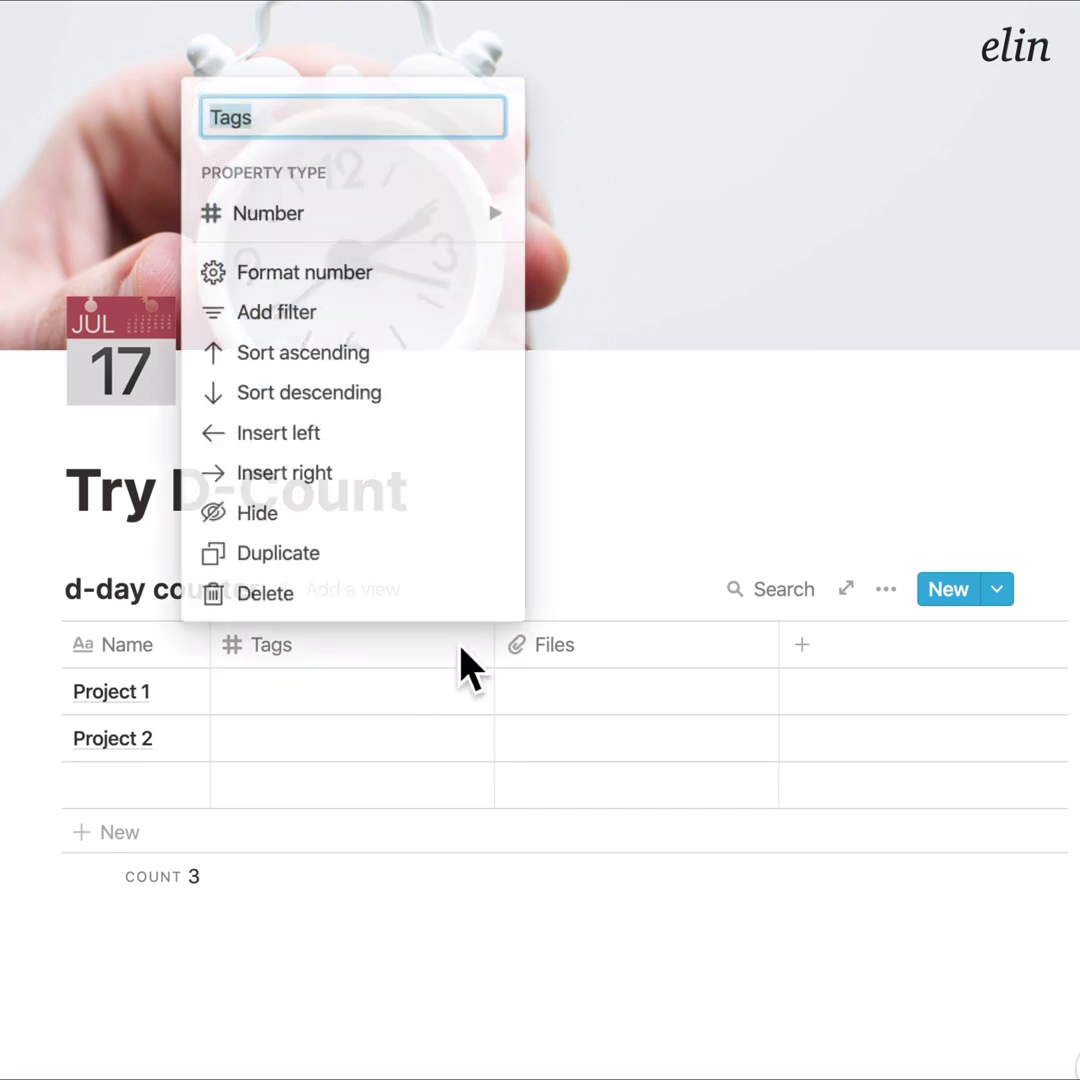
pyautogui.write('Count')
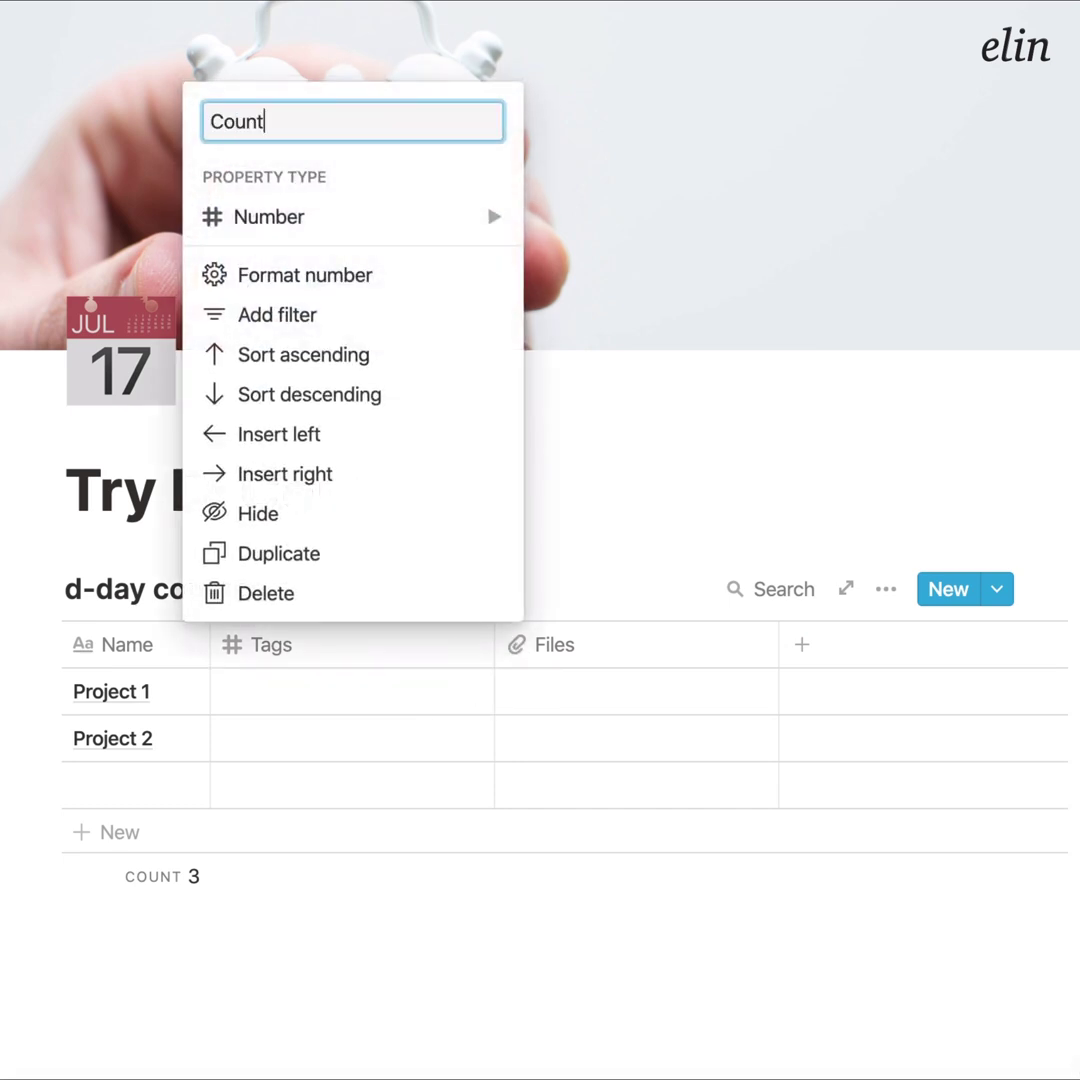
pyautogui.click(588, 790)
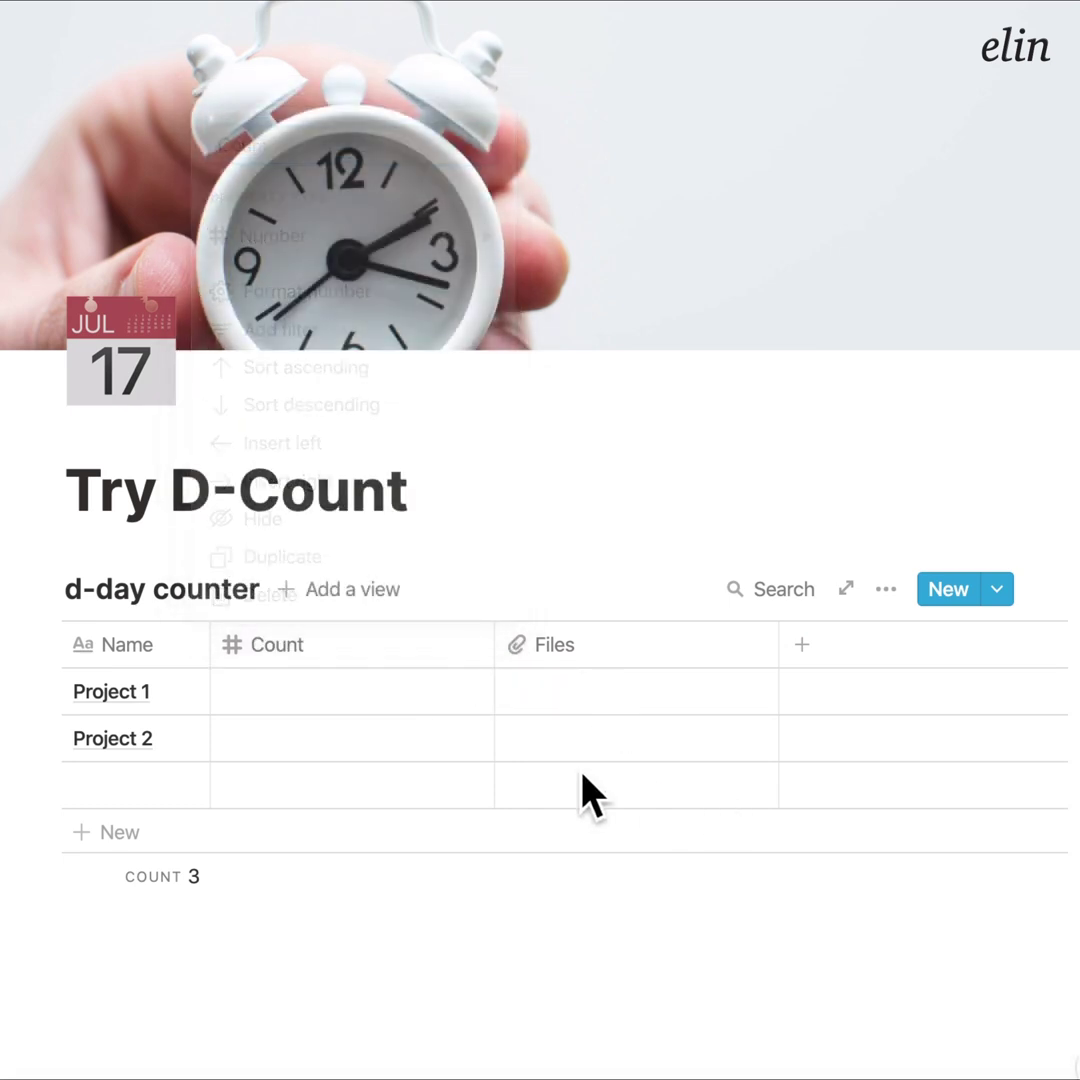
# Step: Enter a Count of 100 for Project 1
pyautogui.click(303, 707)
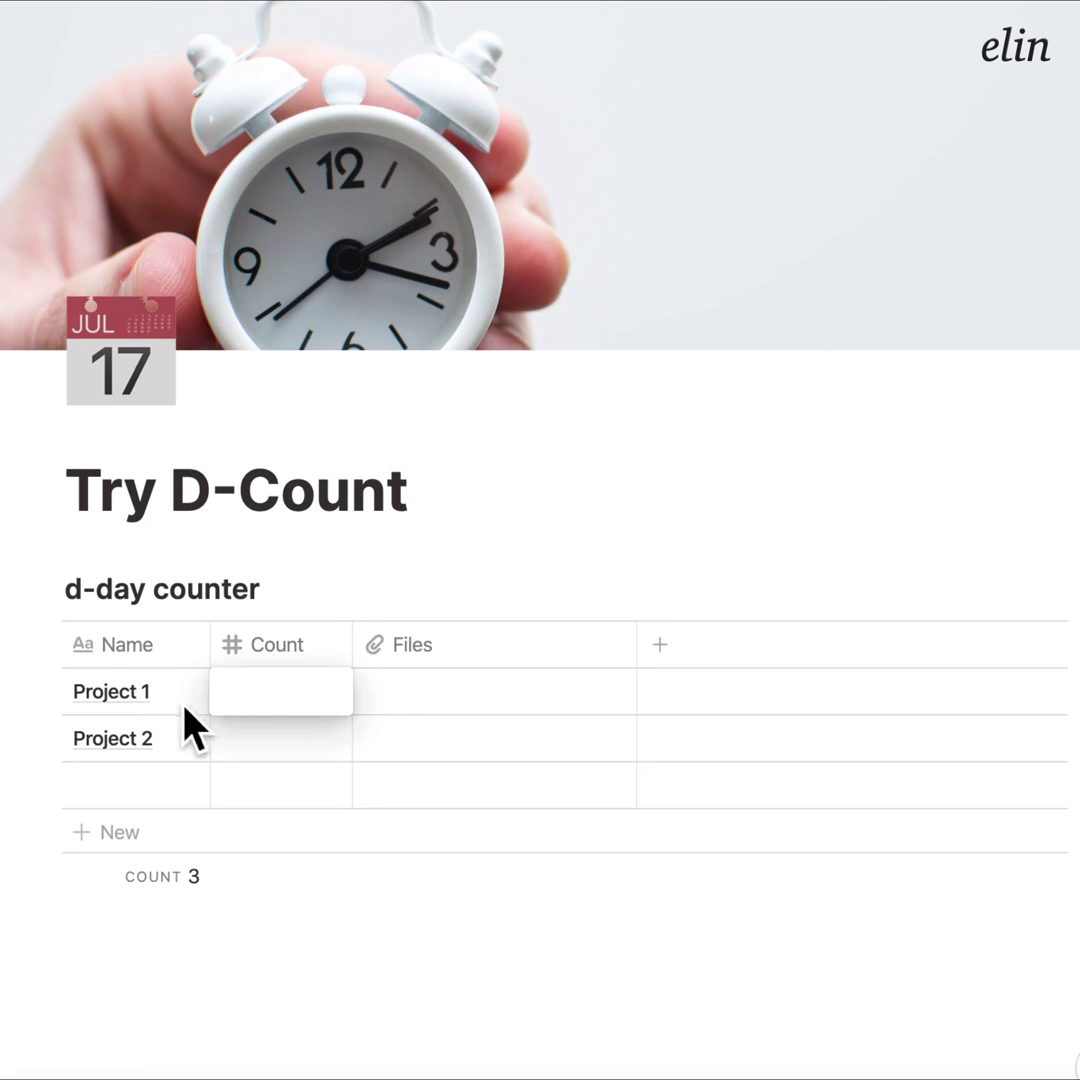
pyautogui.write('100')
pyautogui.press('Return')
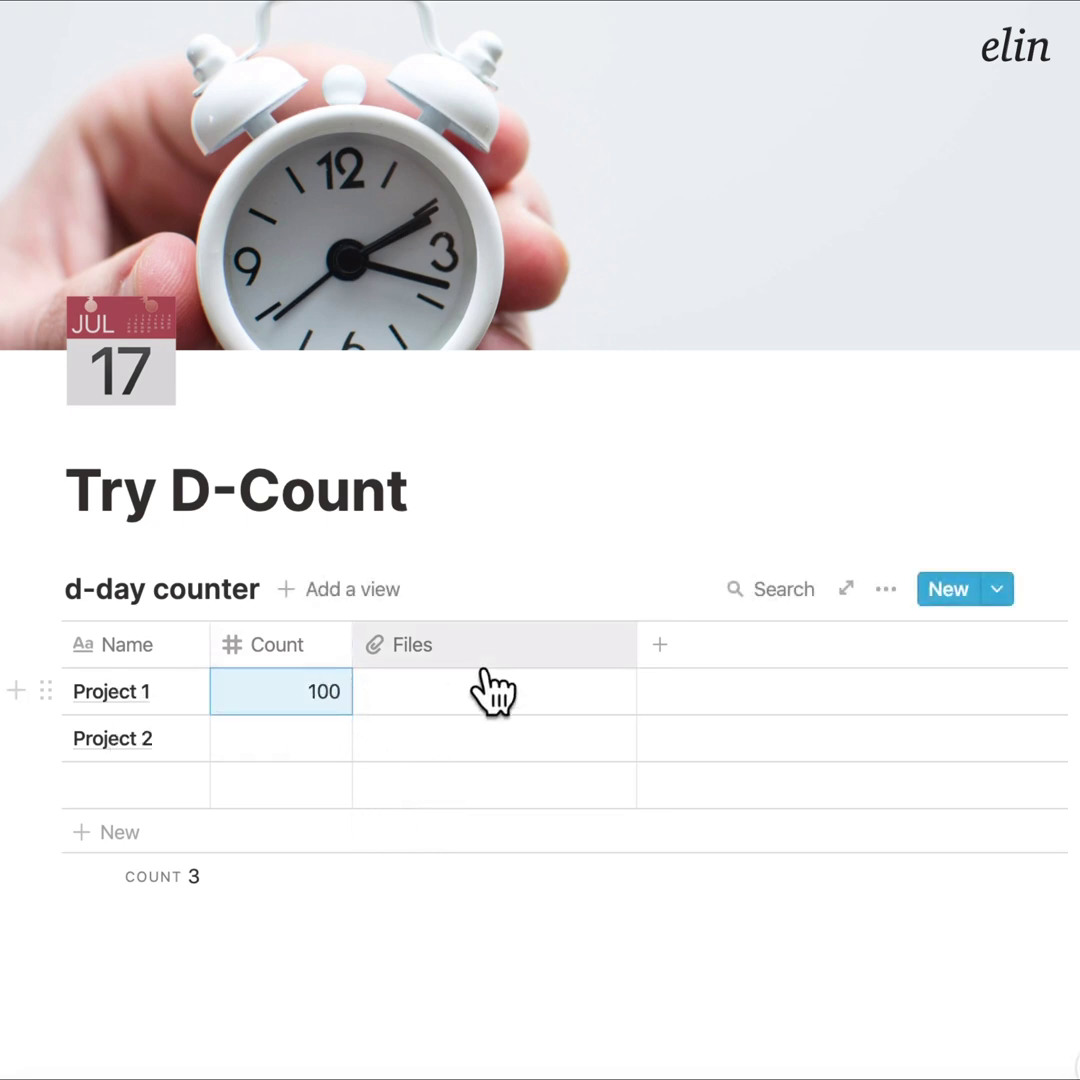
# Step: Make the Files column a Date property and give Project 1 a start date of Oct 18, 2020
pyautogui.click(485, 650)
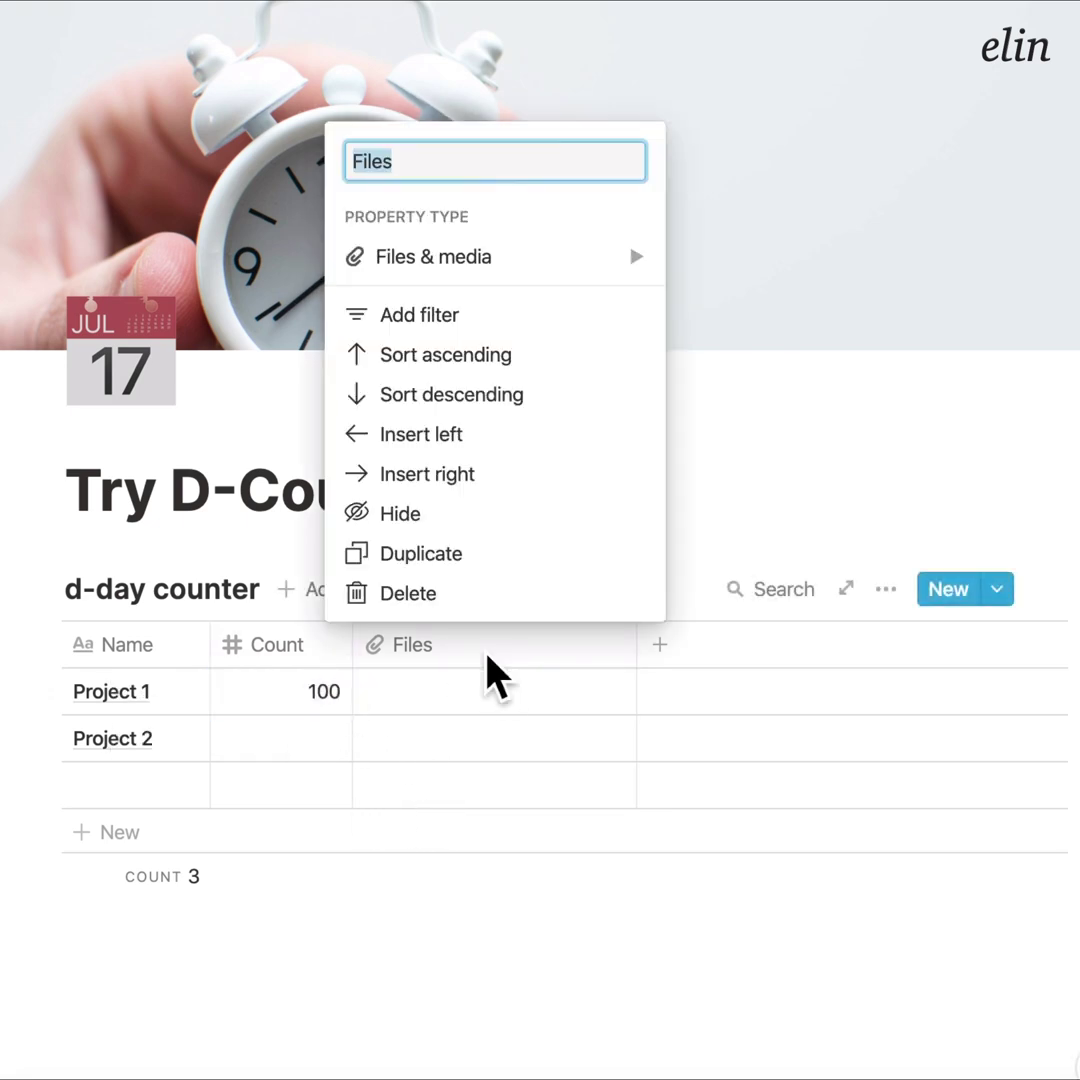
pyautogui.click(560, 254)
pyautogui.click(828, 195)
pyautogui.click(485, 700)
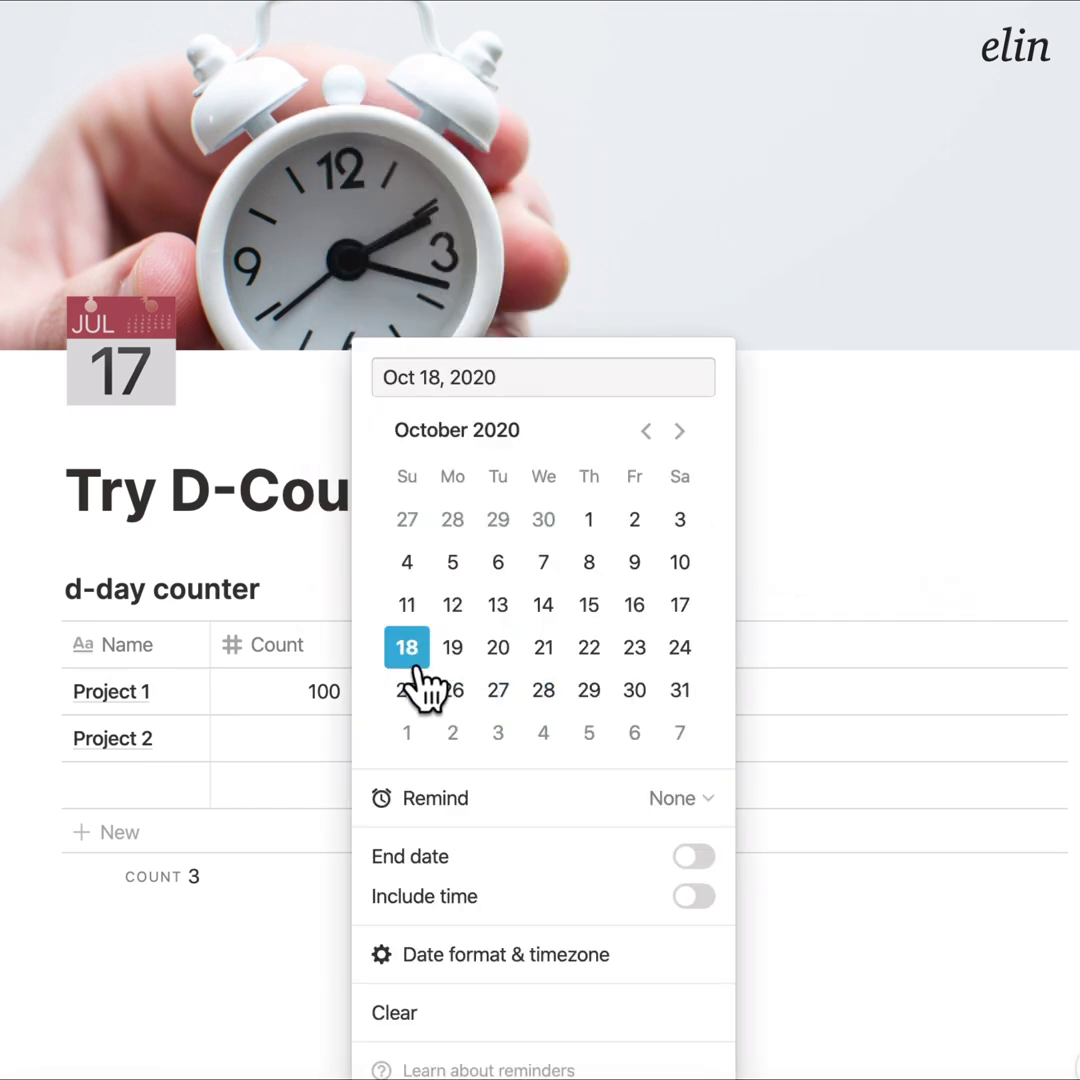
pyautogui.click(856, 675)
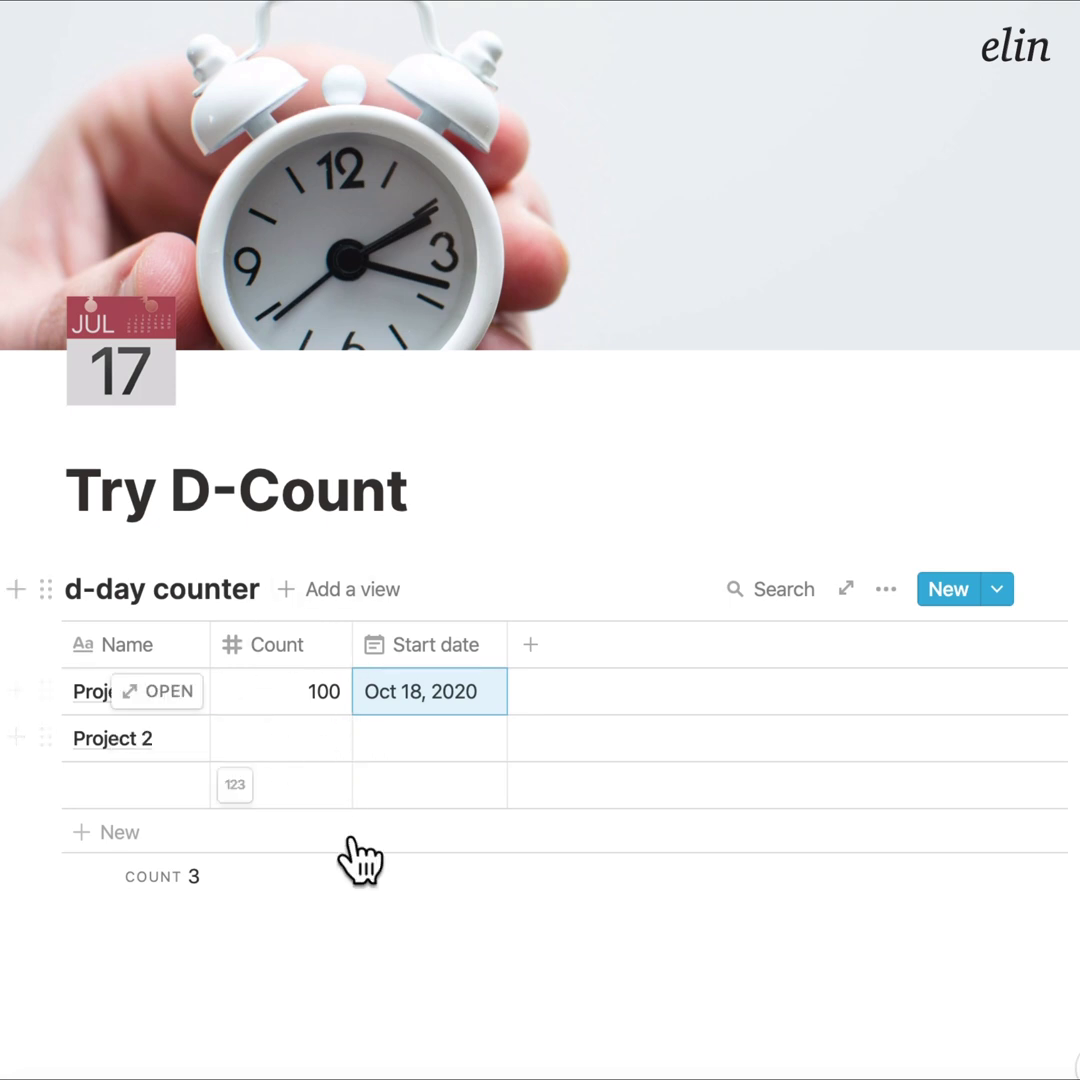
# Step: Add a new Formula column named D-day
pyautogui.click(576, 658)
pyautogui.moveTo(668, 282)
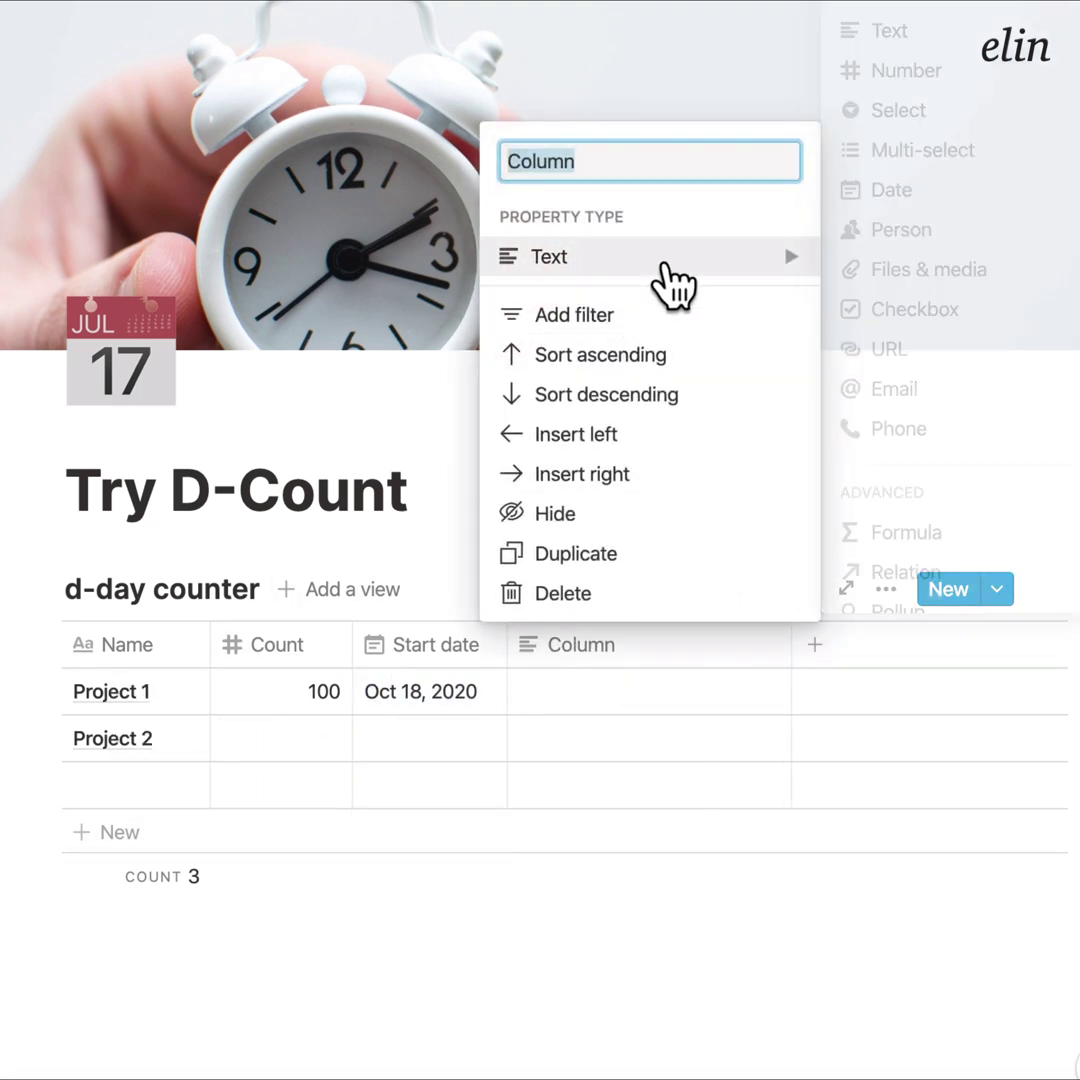
pyautogui.click(955, 535)
pyautogui.write('D-')
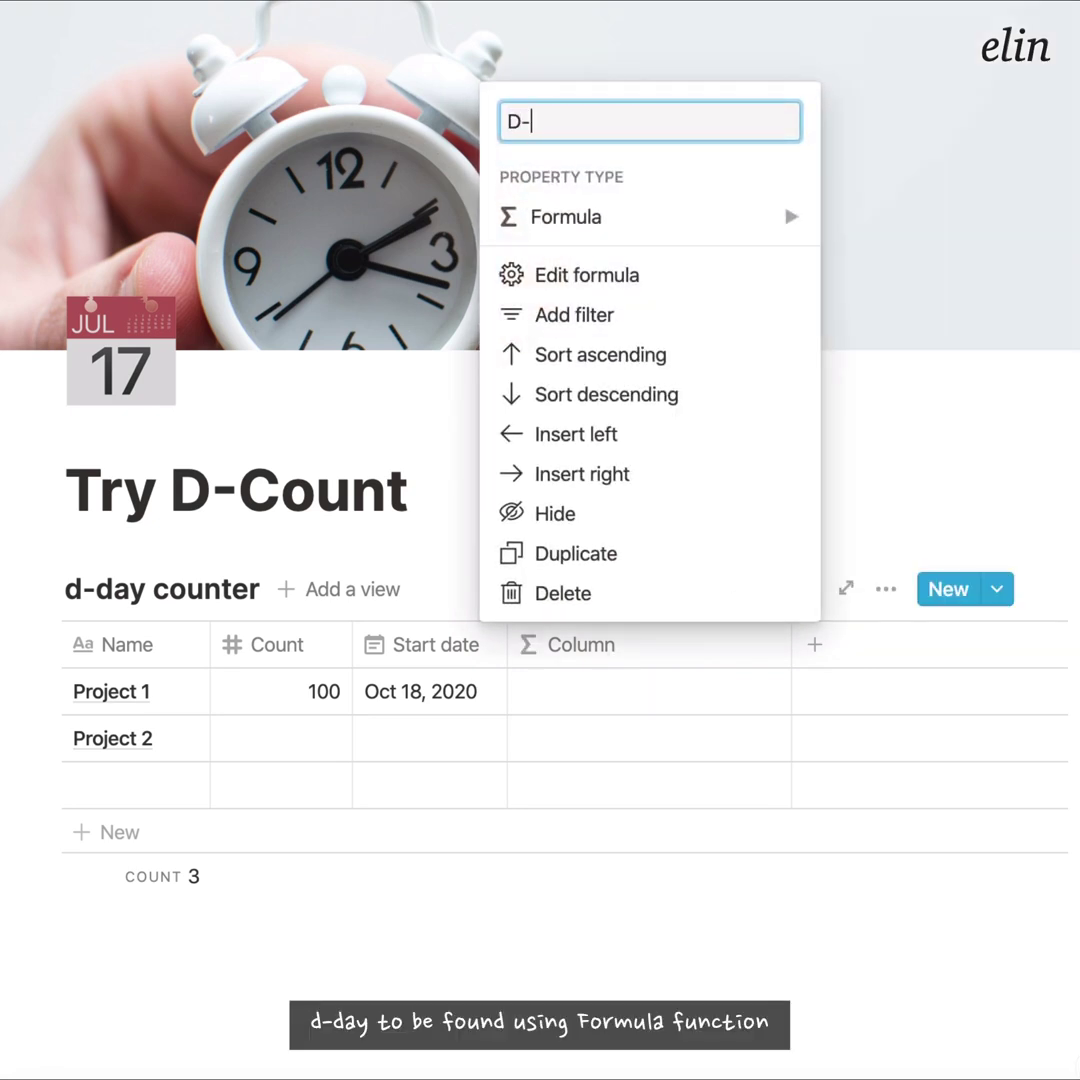
pyautogui.write('day')
# Step: Begin the D-day formula as formatDate(dateAdd(prop("Start date"), prop("Count"))
pyautogui.click(580, 695)
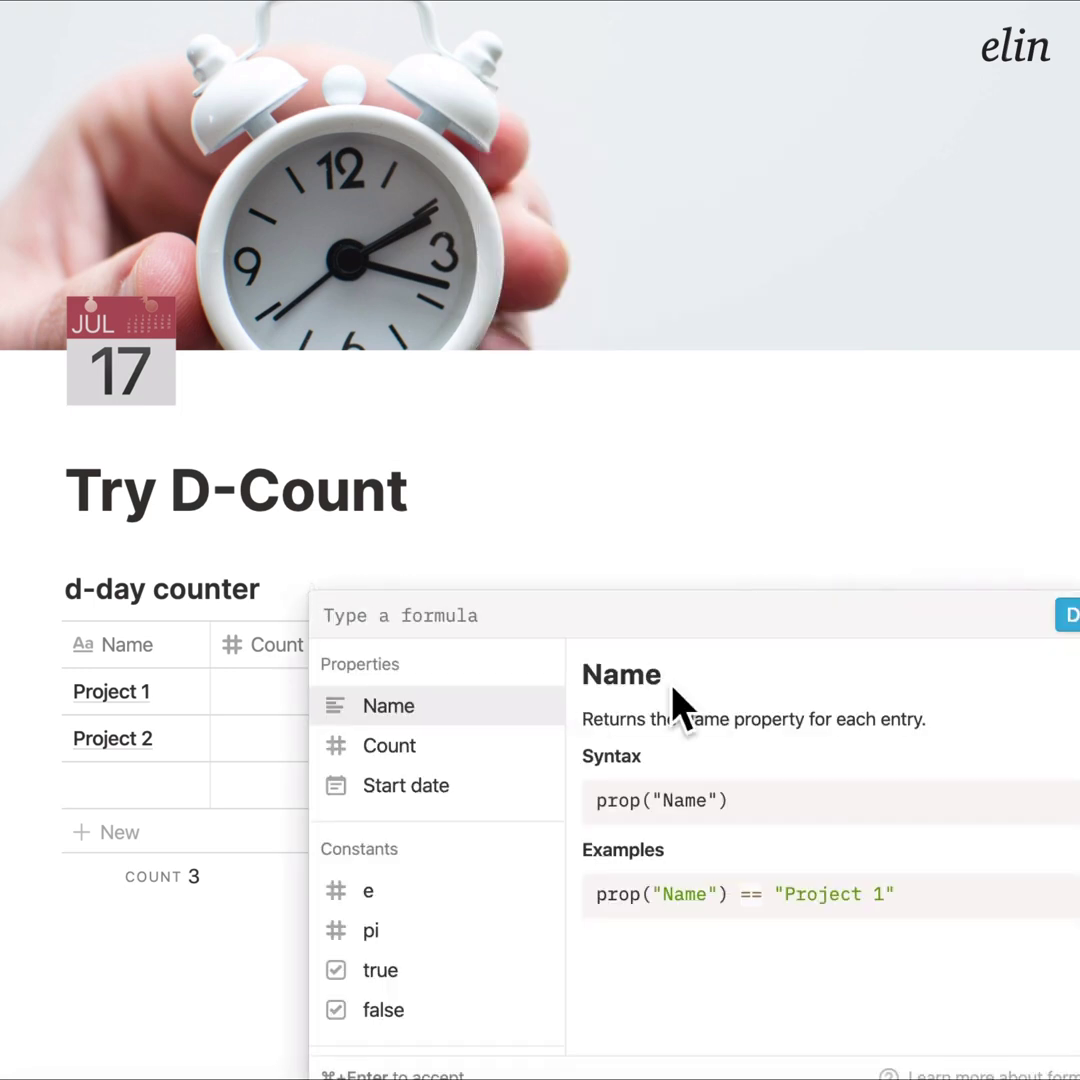
pyautogui.write('f')
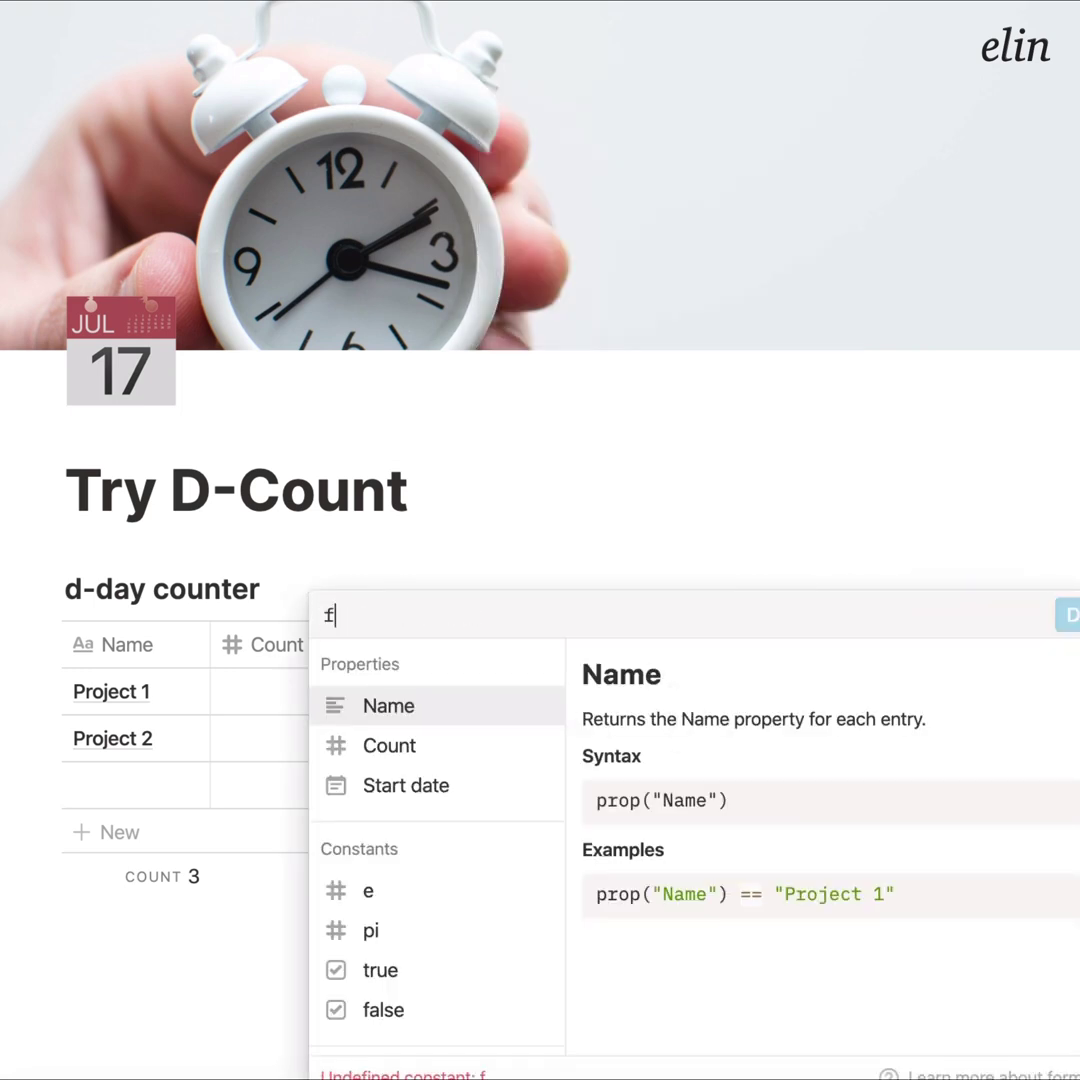
pyautogui.write('ormatDat')
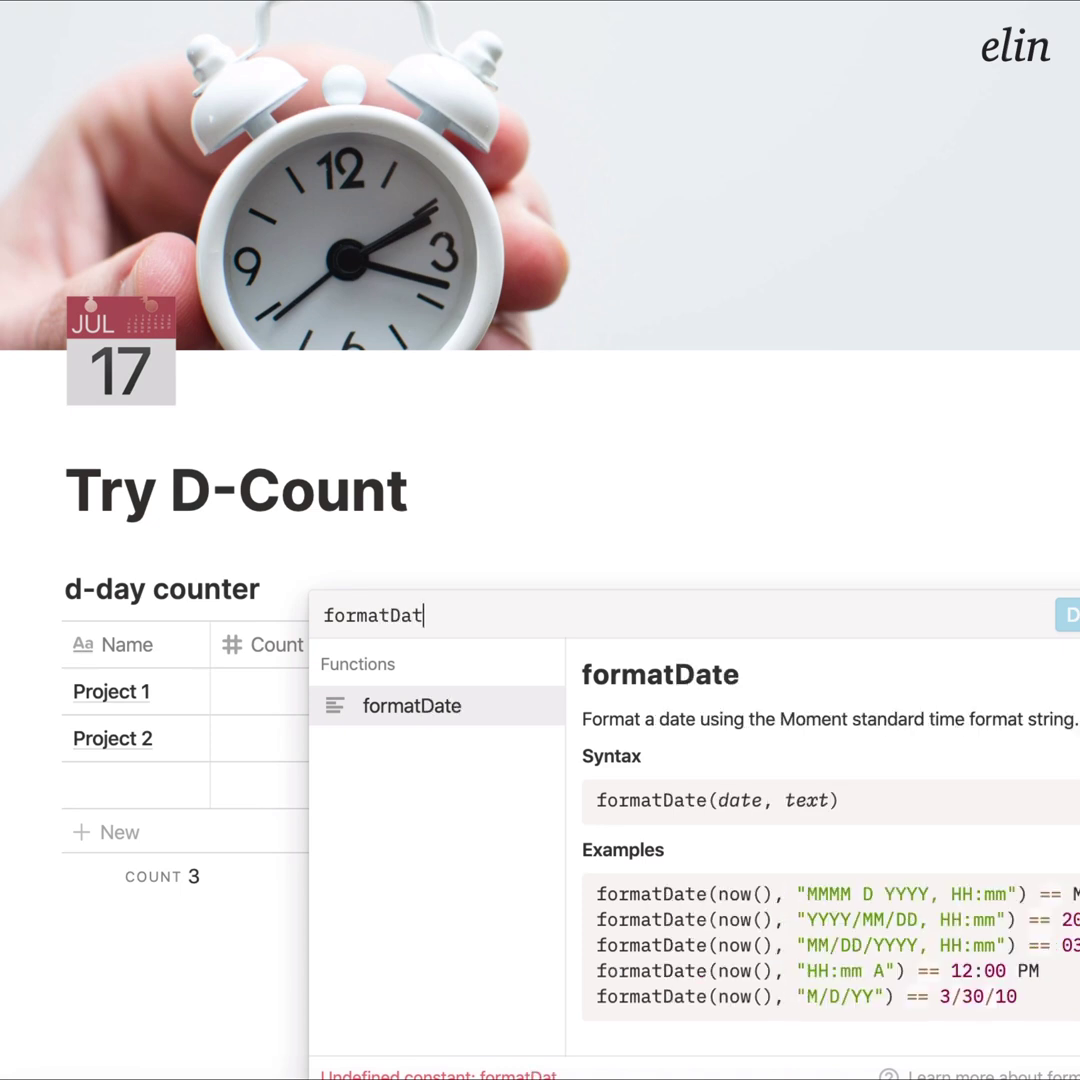
pyautogui.write('e(dateAdd')
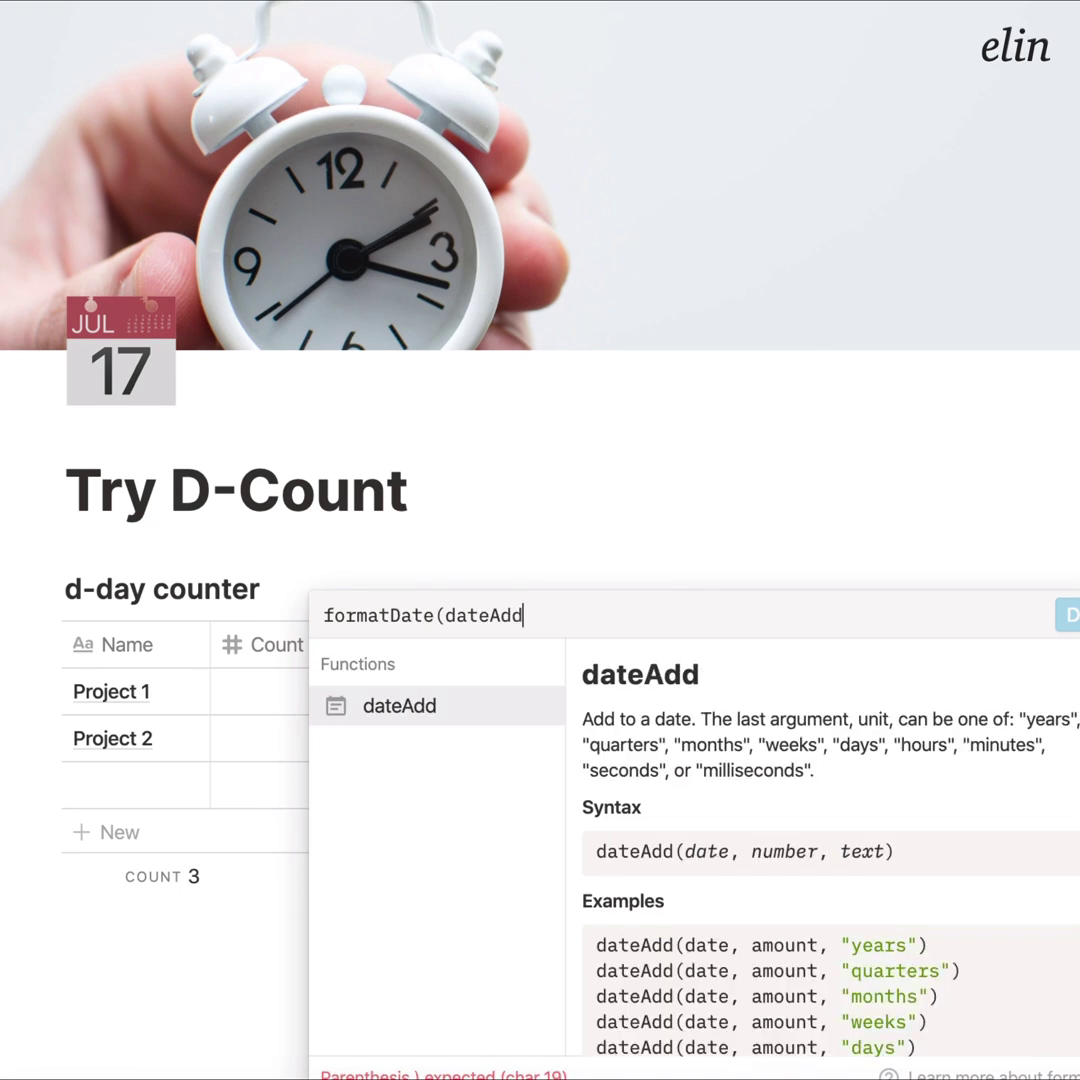
pyautogui.write('(')
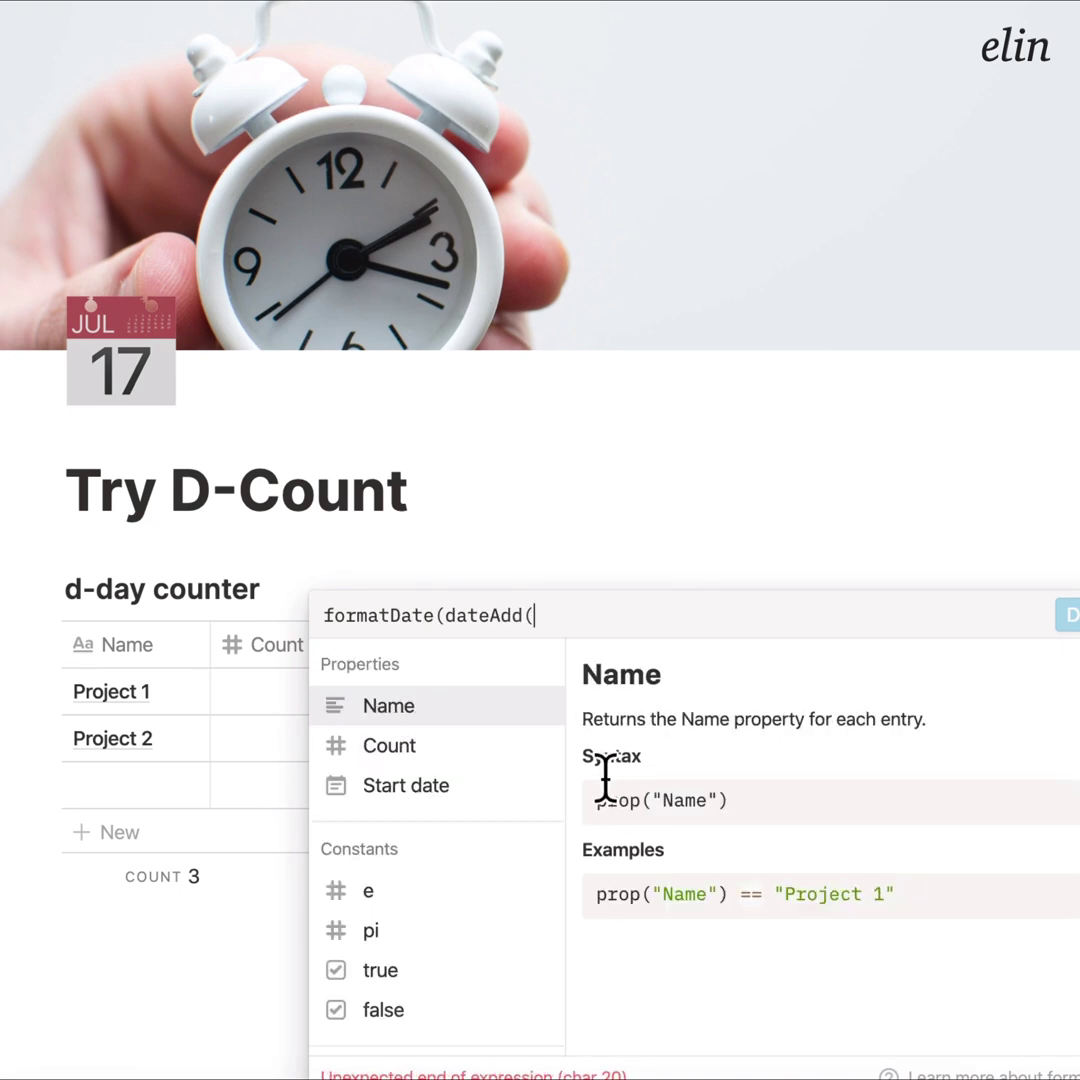
pyautogui.click(447, 788)
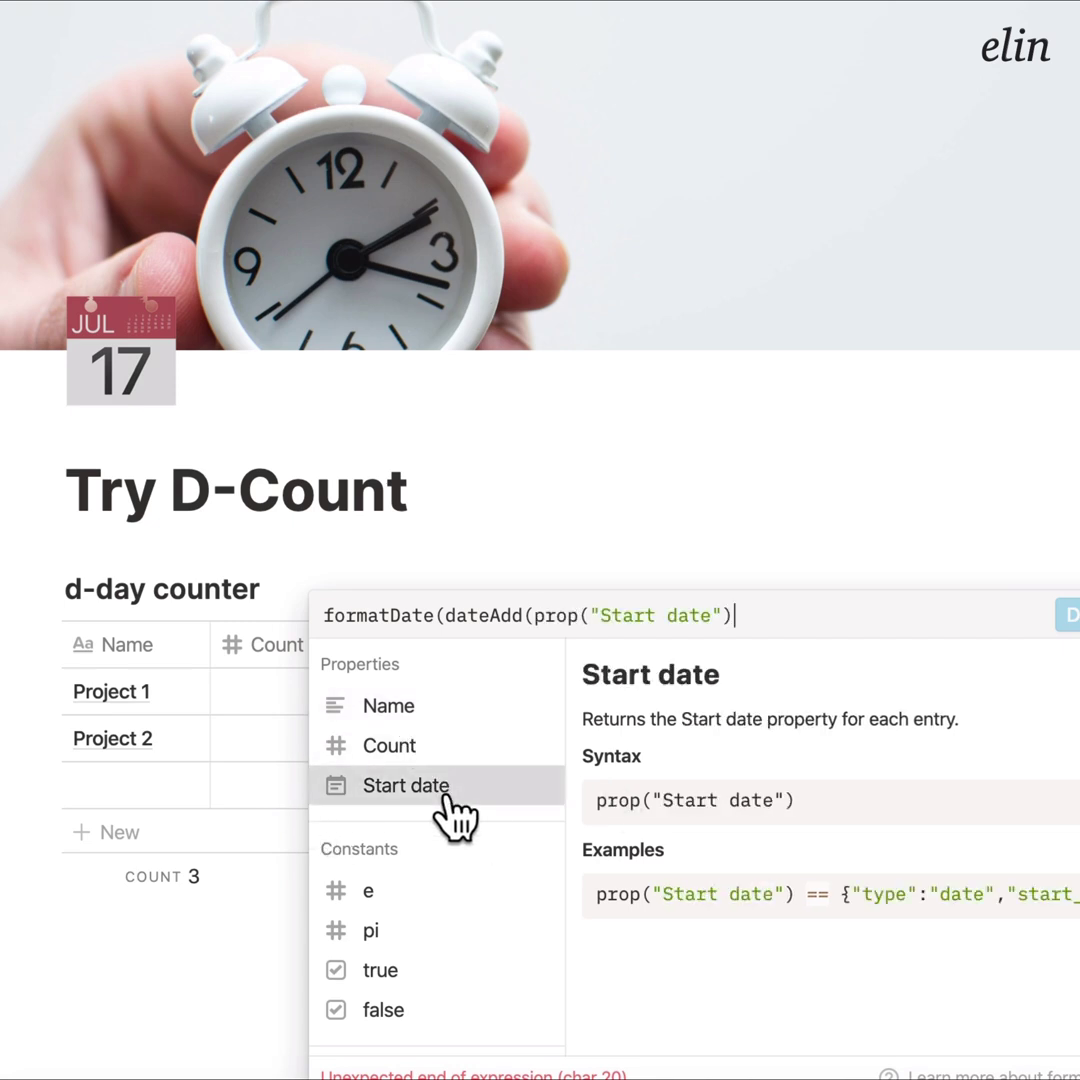
pyautogui.write(', toN')
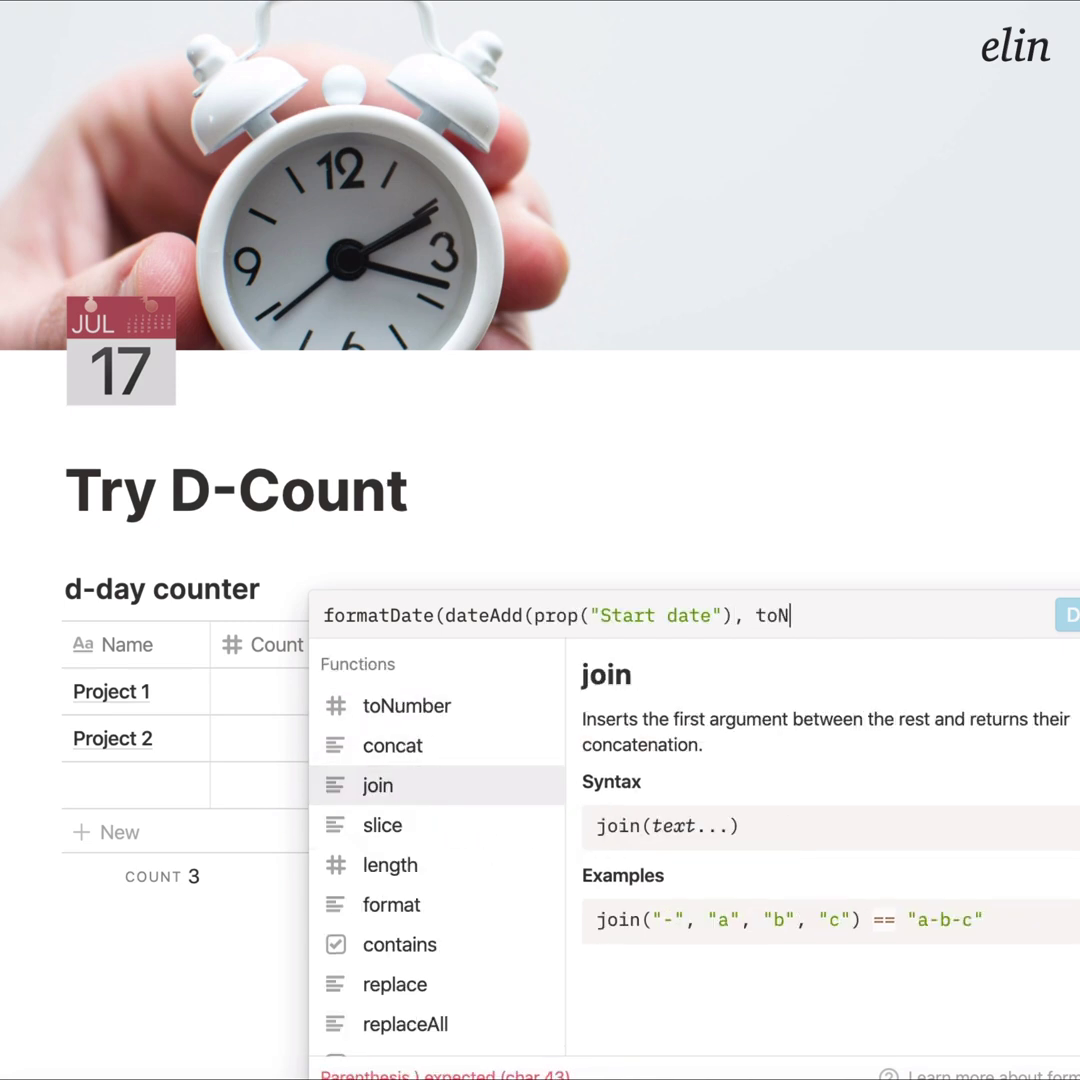
pyautogui.write('umber(')
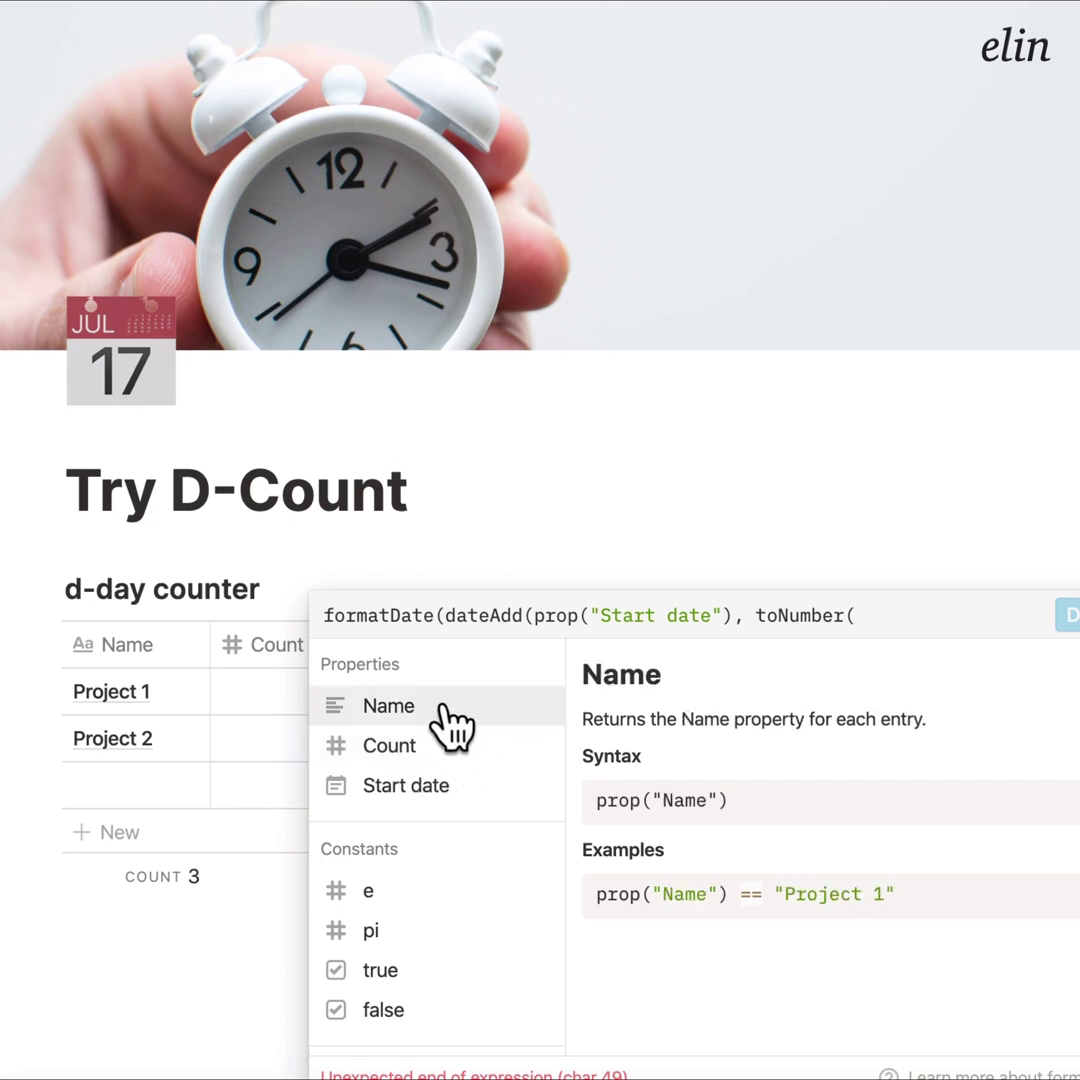
pyautogui.click(447, 760)
pyautogui.write(')')
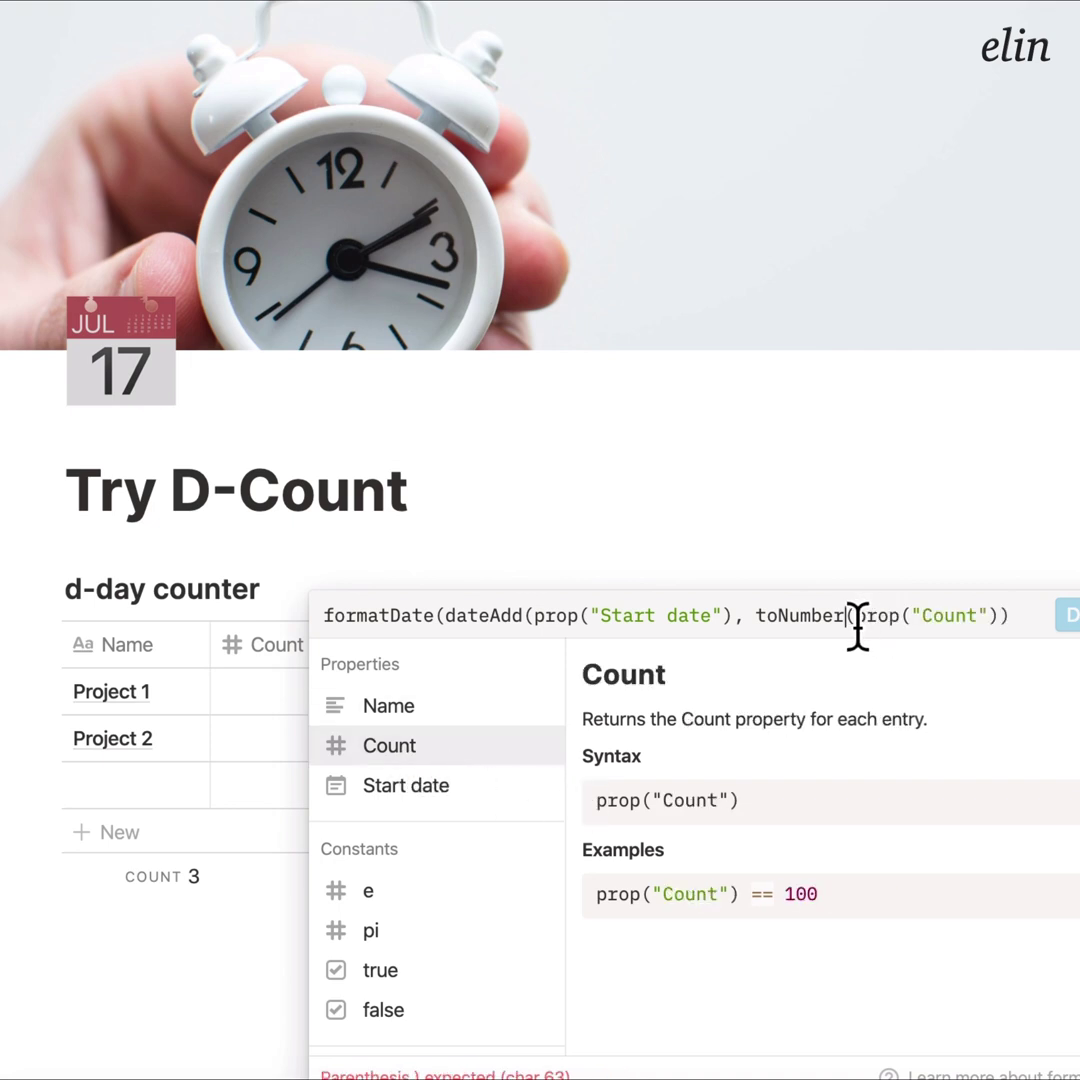
pyautogui.moveTo(856, 632); pyautogui.dragTo(777, 640)
pyautogui.press('BackSpace')
# Step: Finish the formula with "days" and "MMM DD, YYYY", fix the extra parenthesis, and confirm
pyautogui.click(940, 615)
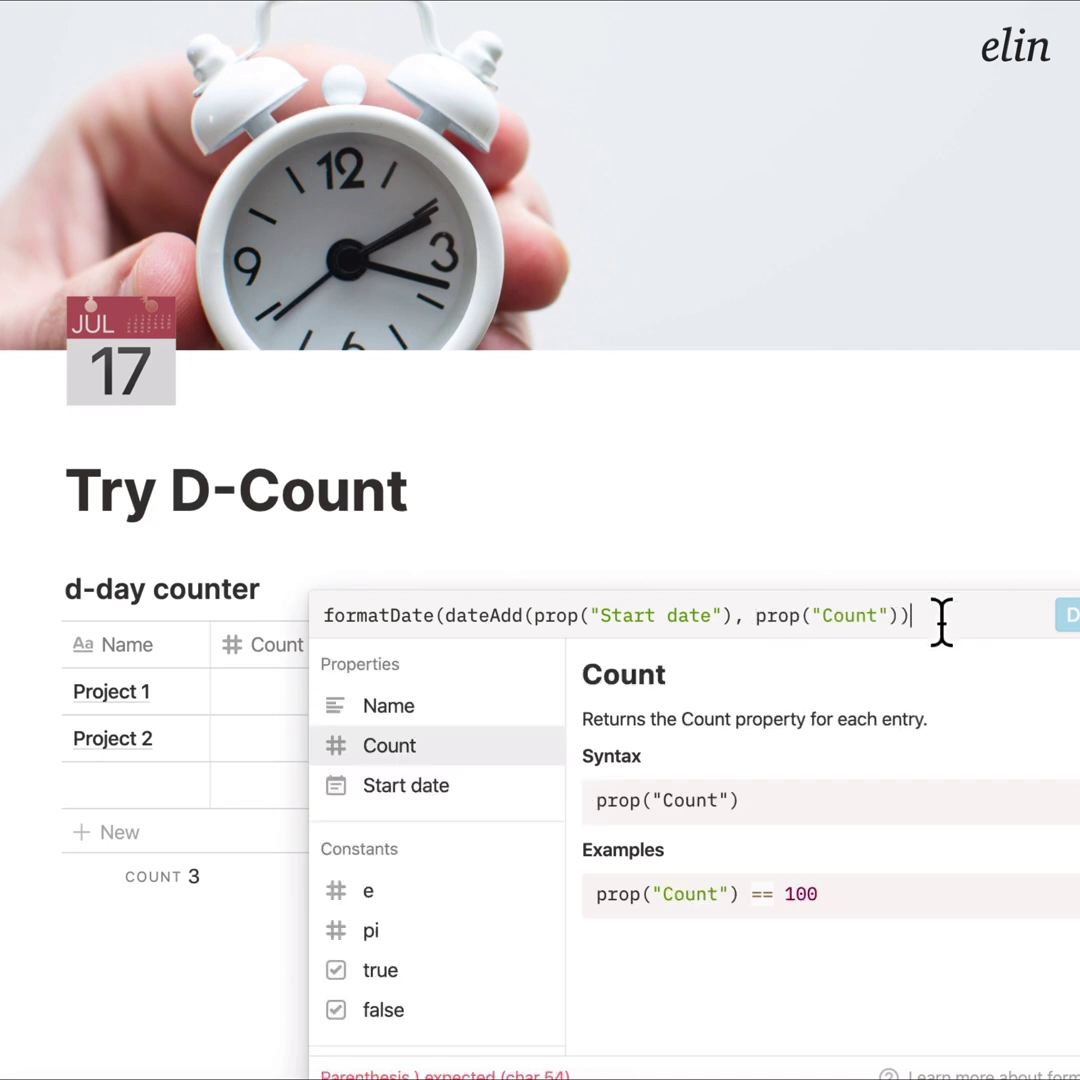
pyautogui.press('BackSpace')
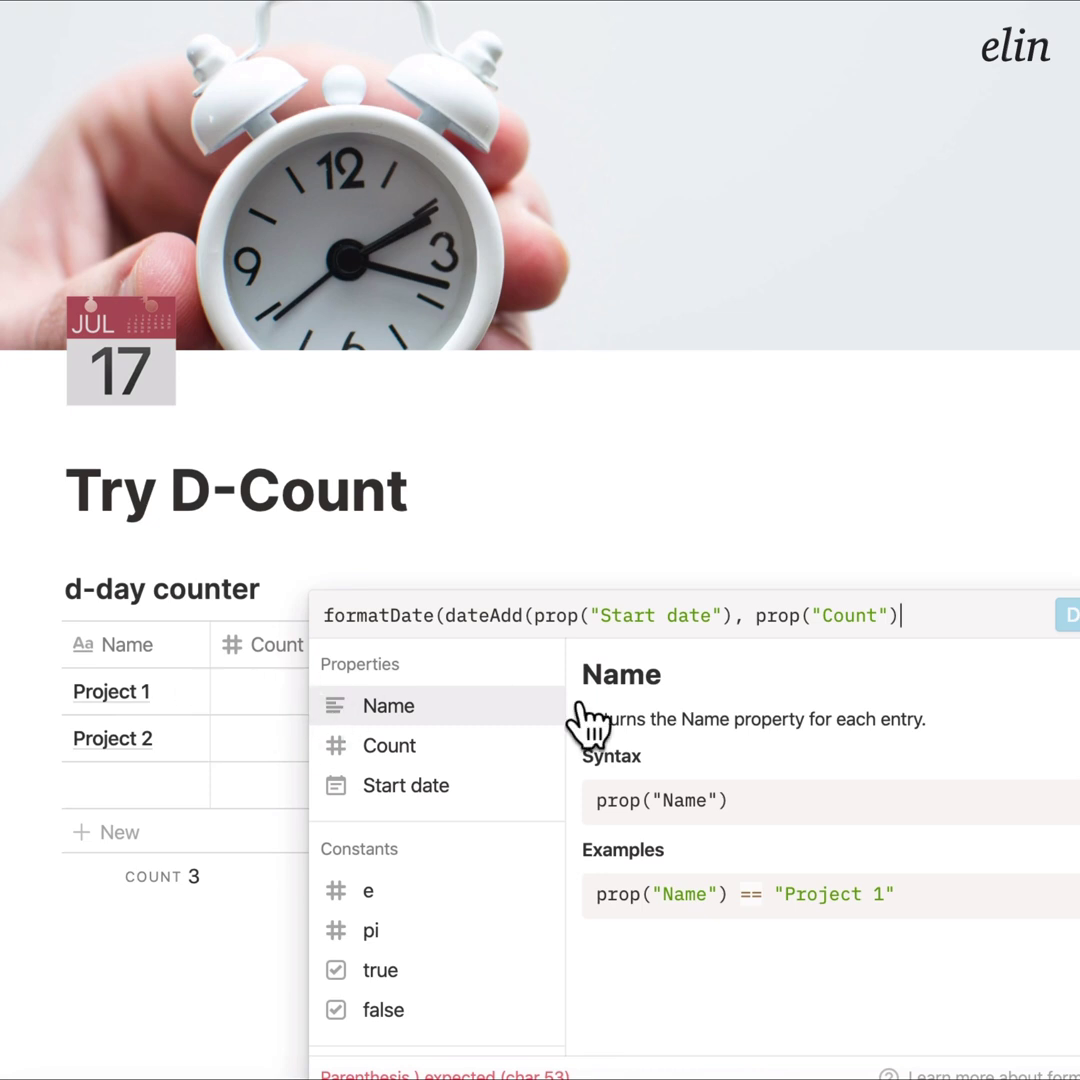
pyautogui.write('), "days')
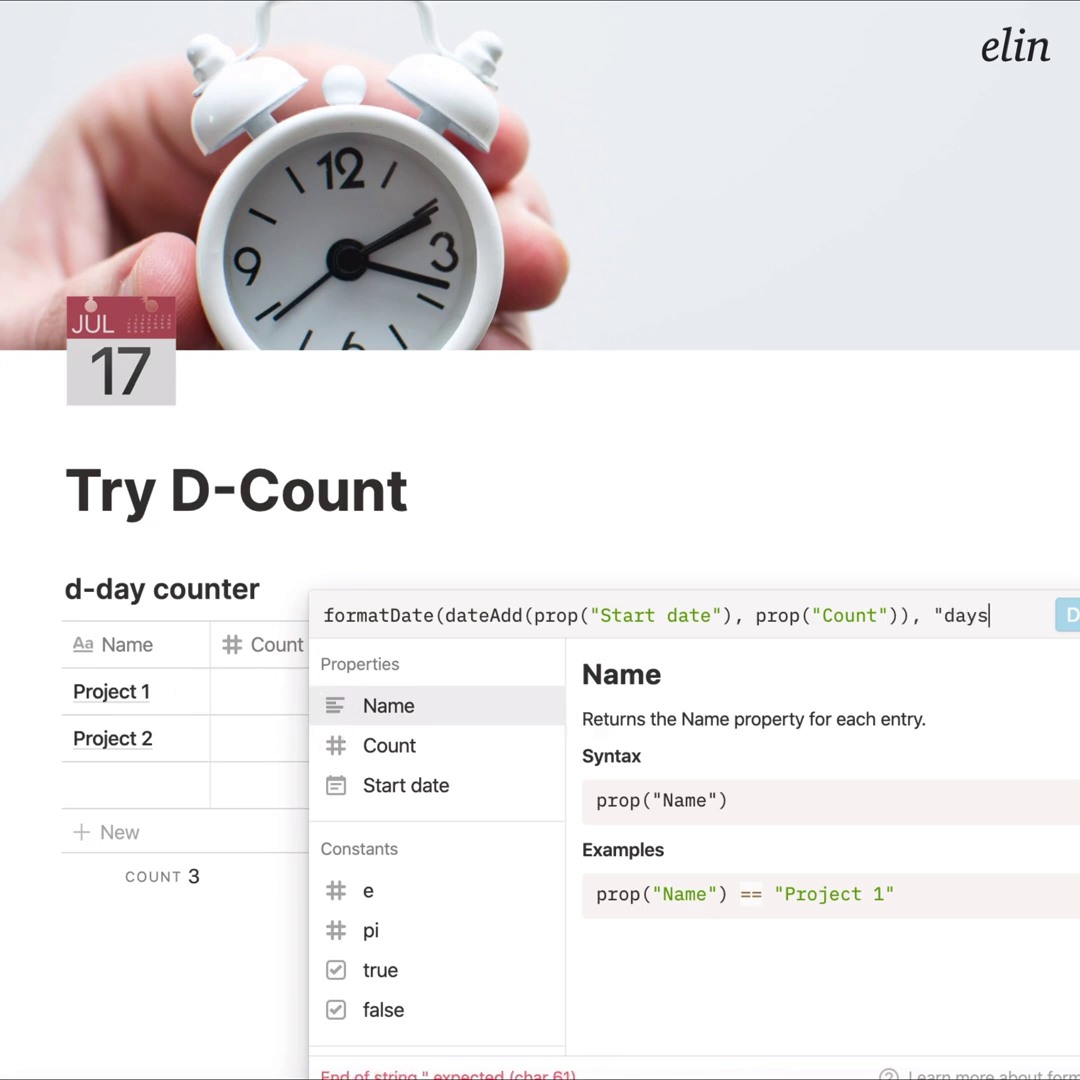
pyautogui.write('"), "MMM DD')
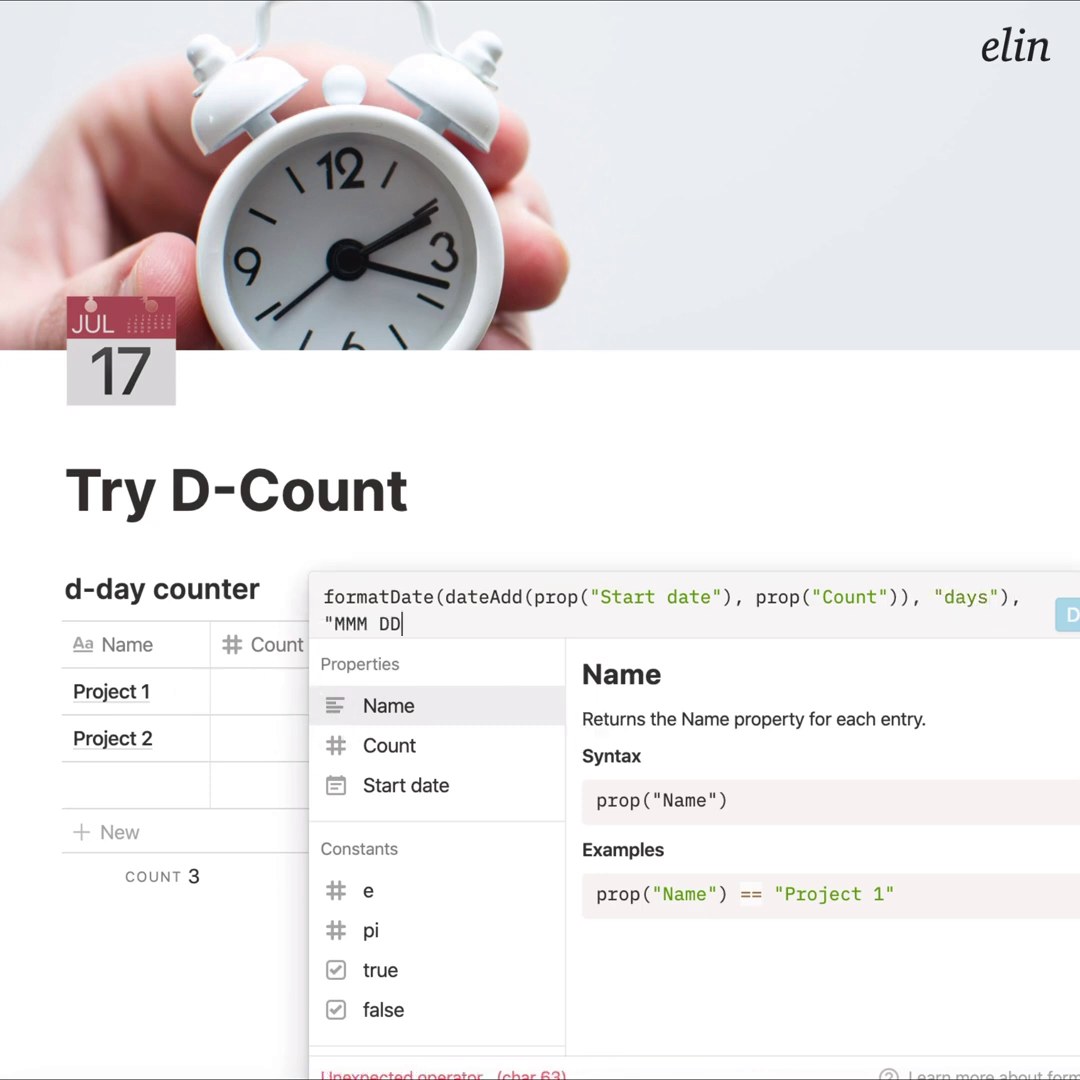
pyautogui.write(', YYYY"')
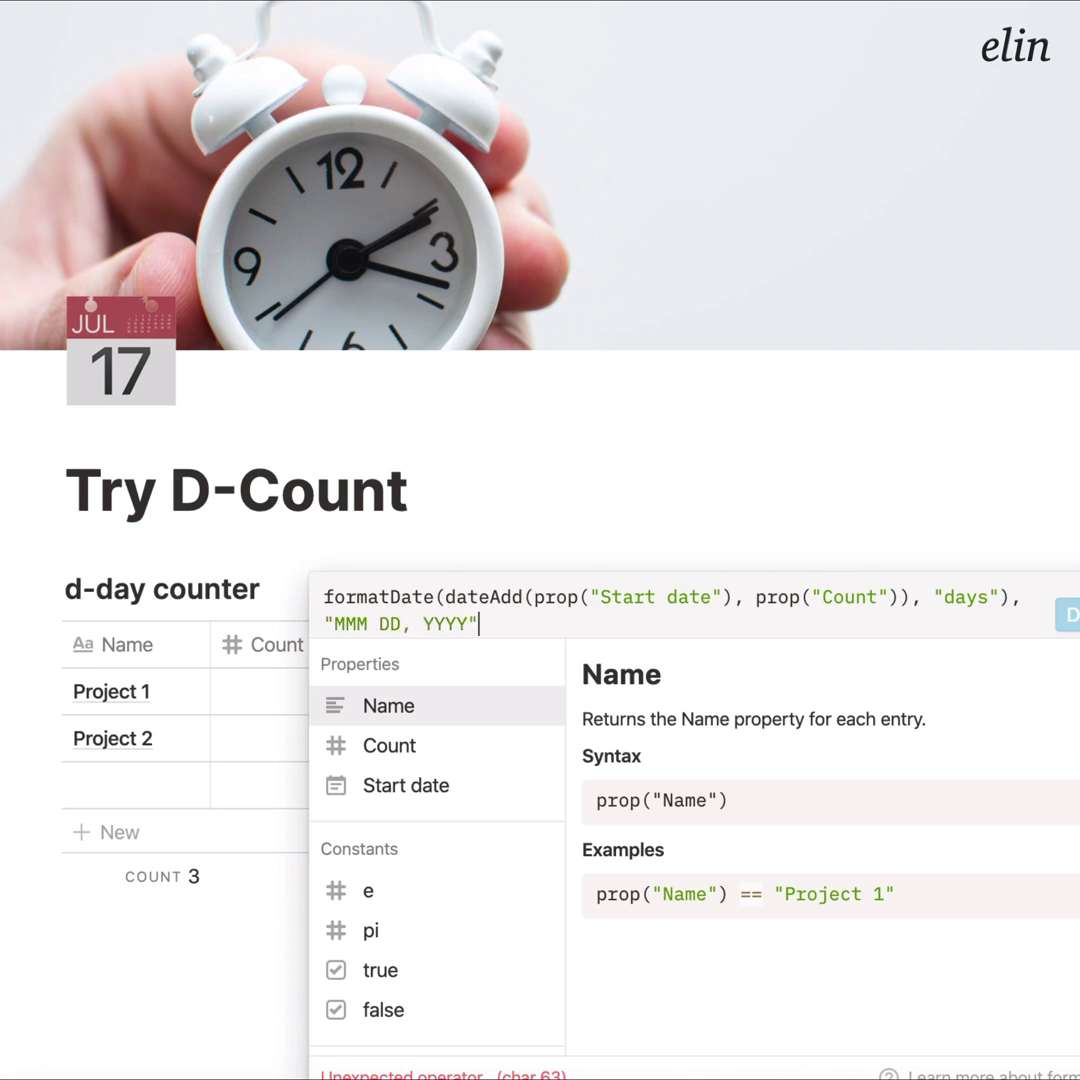
pyautogui.click(905, 600)
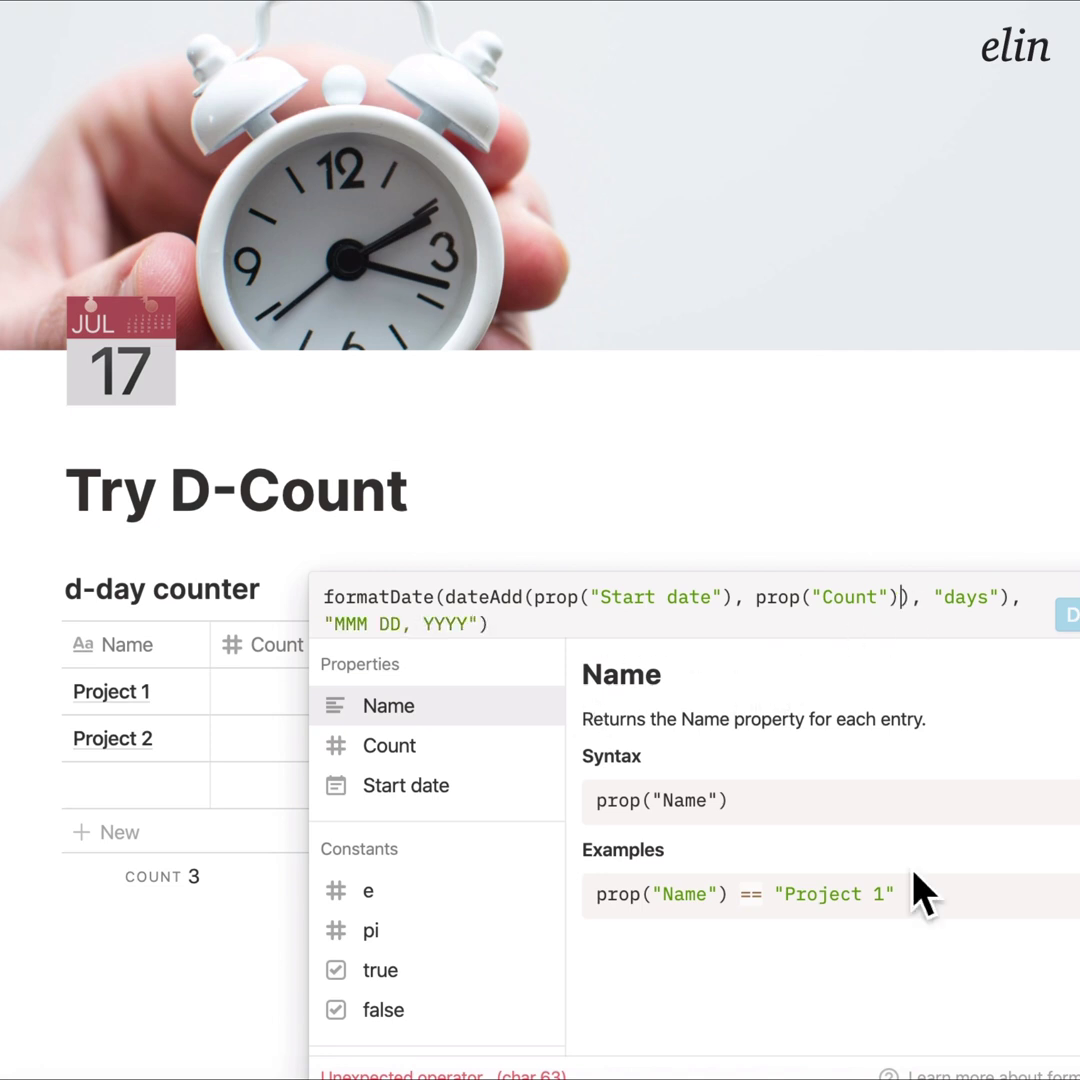
pyautogui.press('BackSpace')
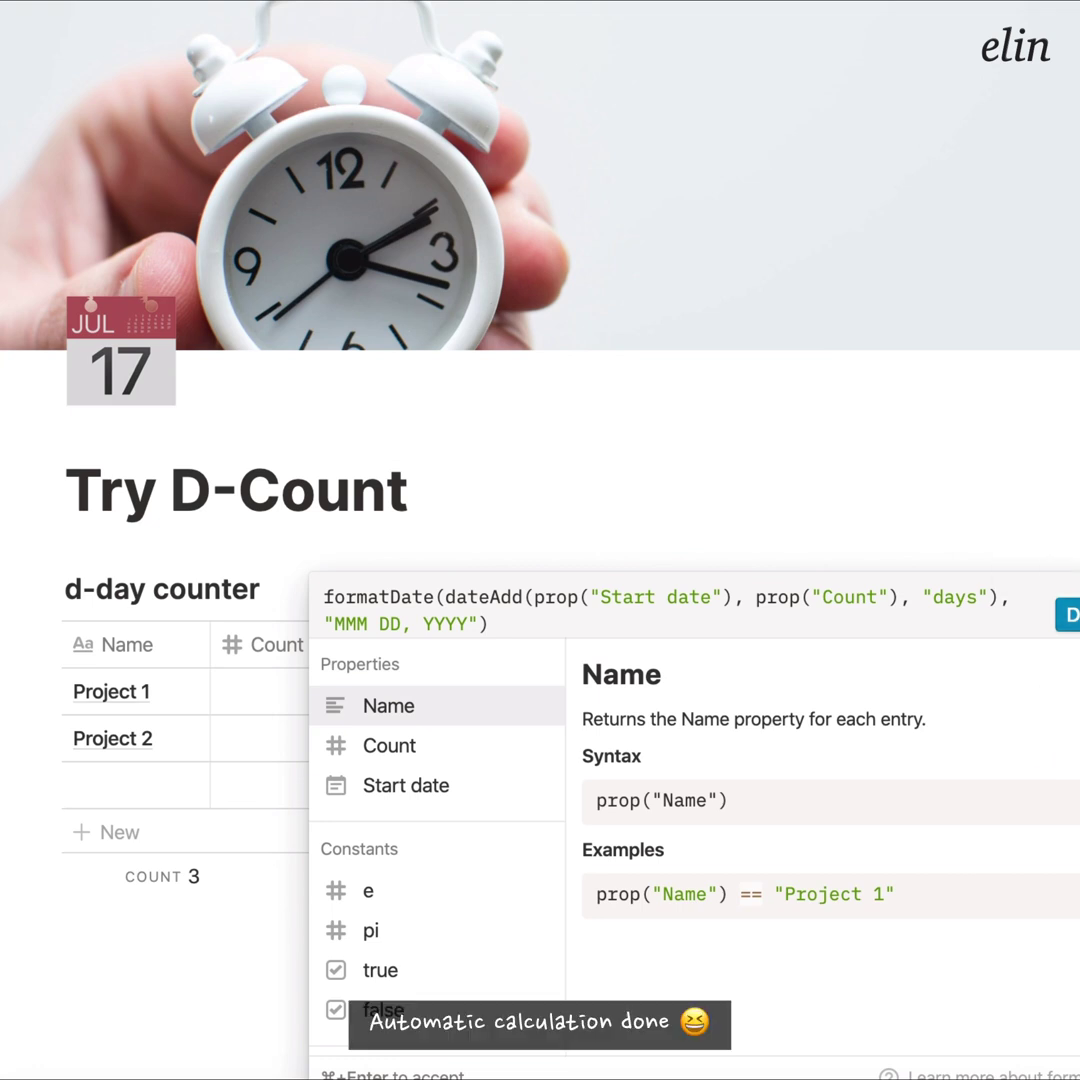
pyautogui.click(1068, 614)
pyautogui.scroll(-2, 840, 680)
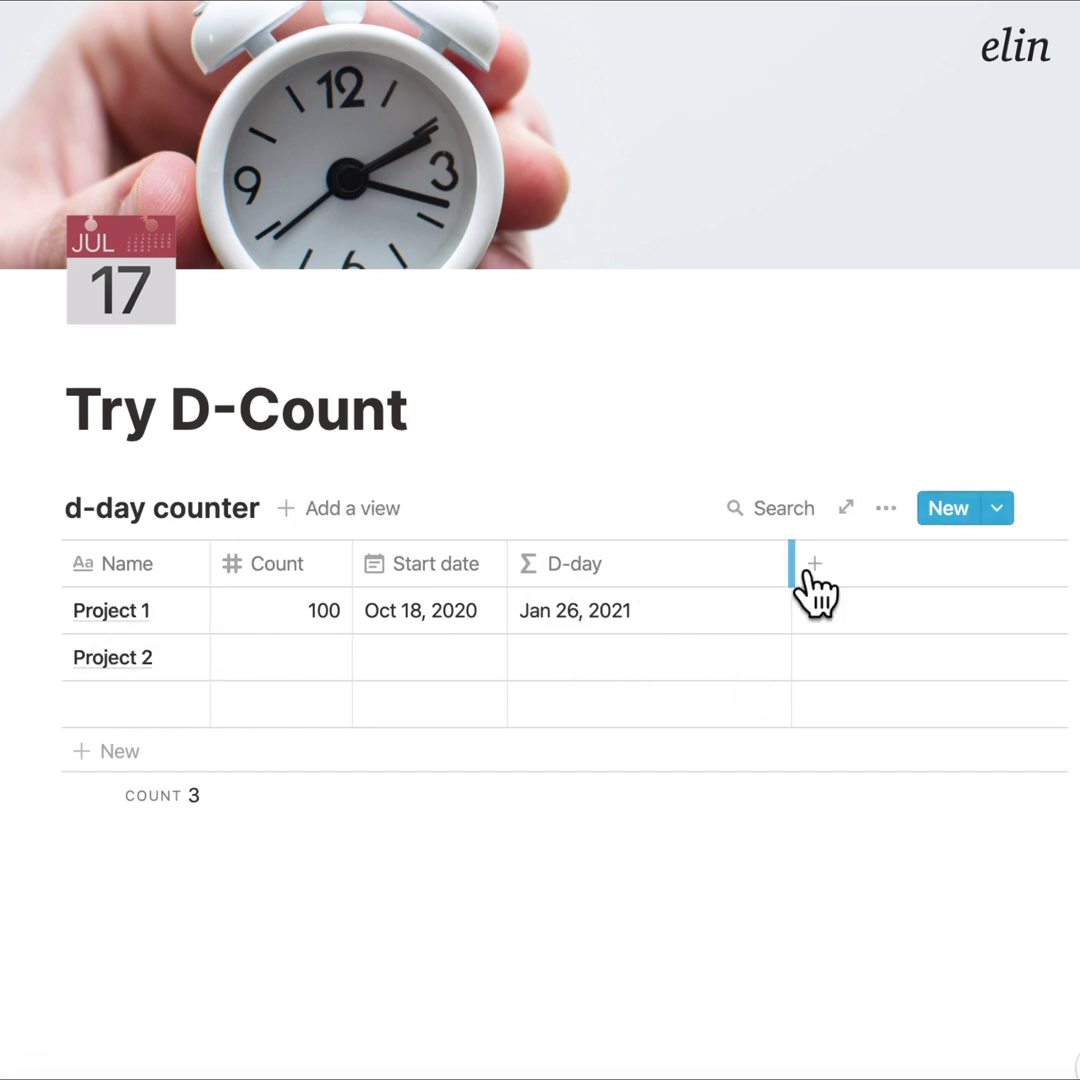
# Step: Narrow the D-day column, then add a Formula column renamed 'count down'
pyautogui.moveTo(808, 580); pyautogui.dragTo(682, 581)
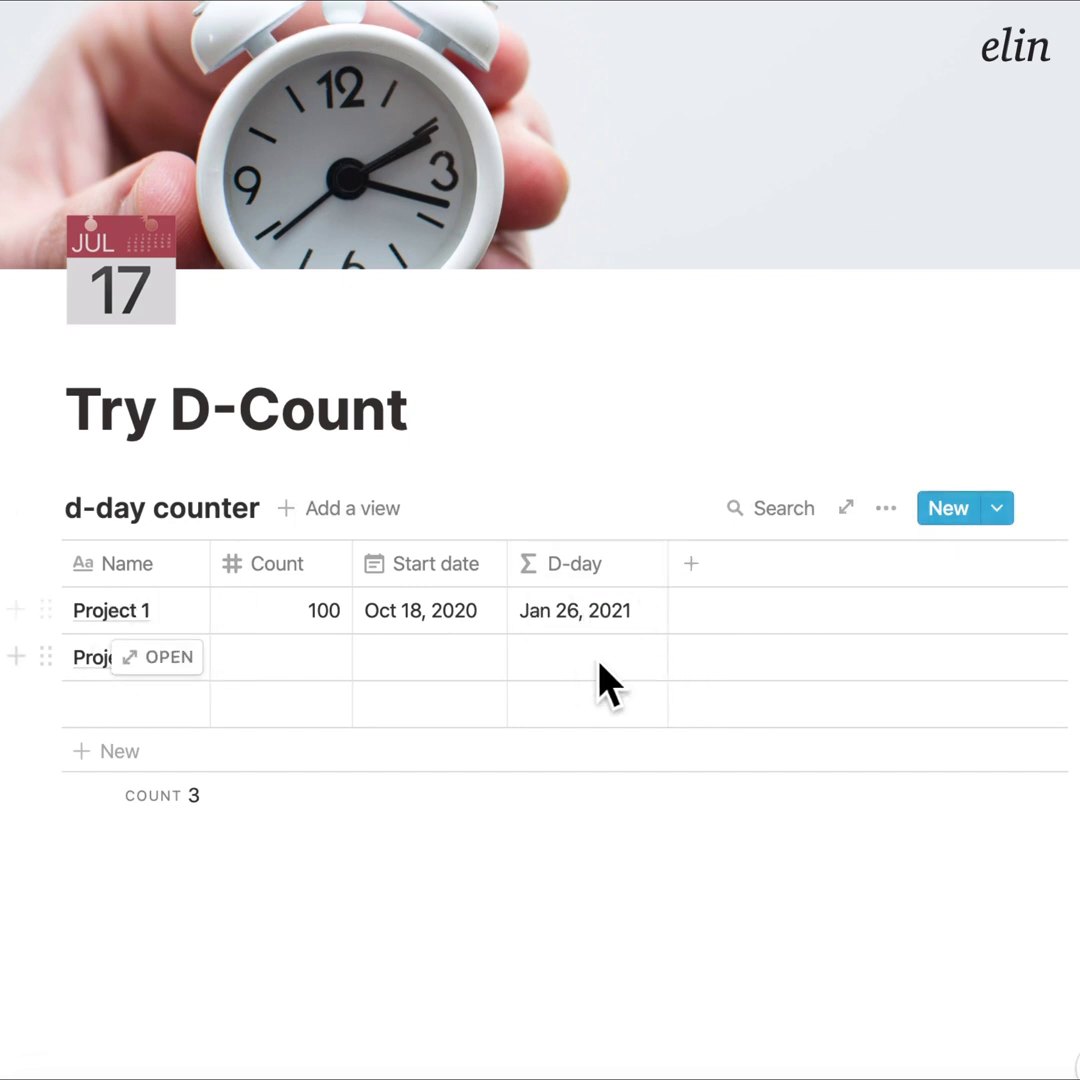
pyautogui.click(785, 581)
pyautogui.click(848, 738)
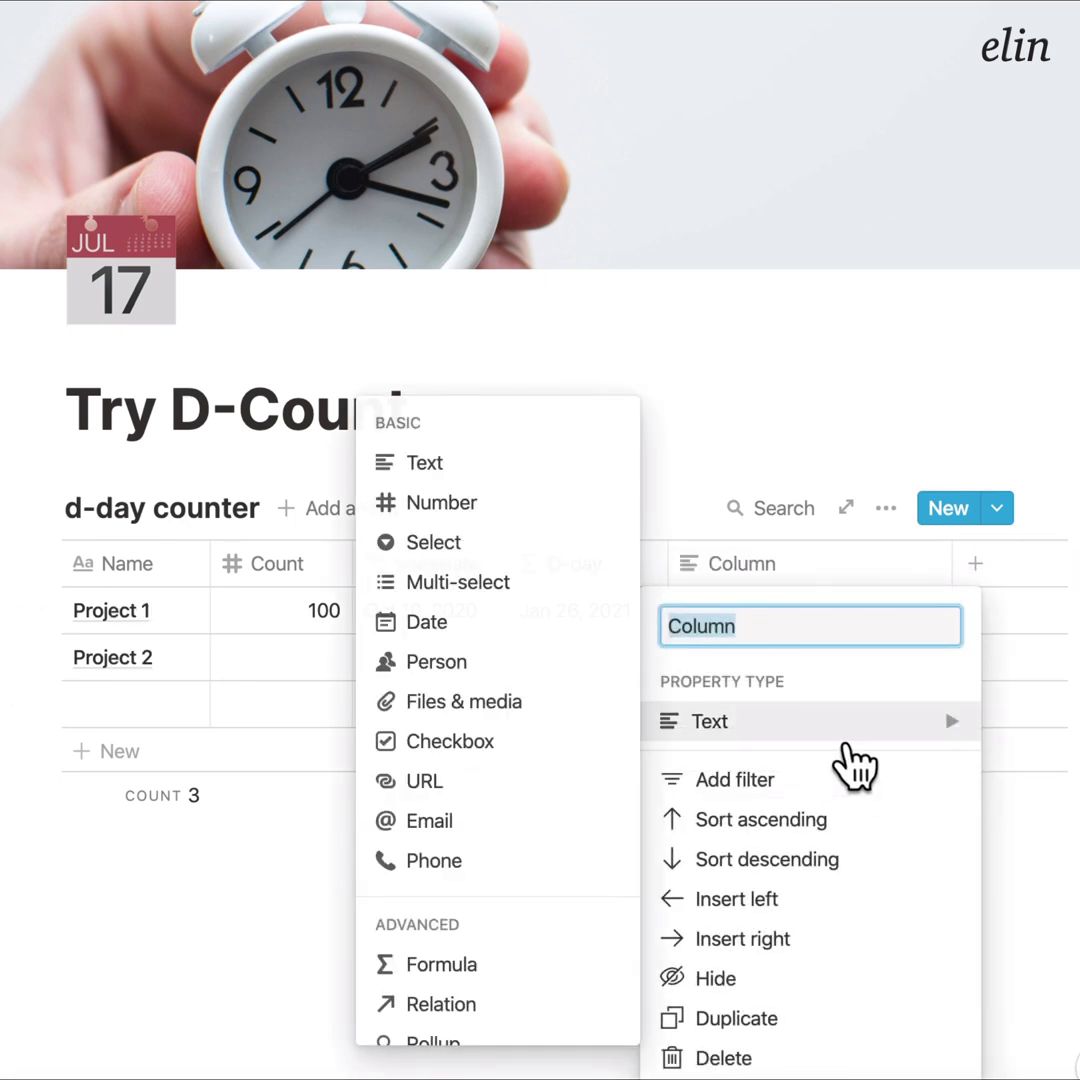
pyautogui.click(500, 966)
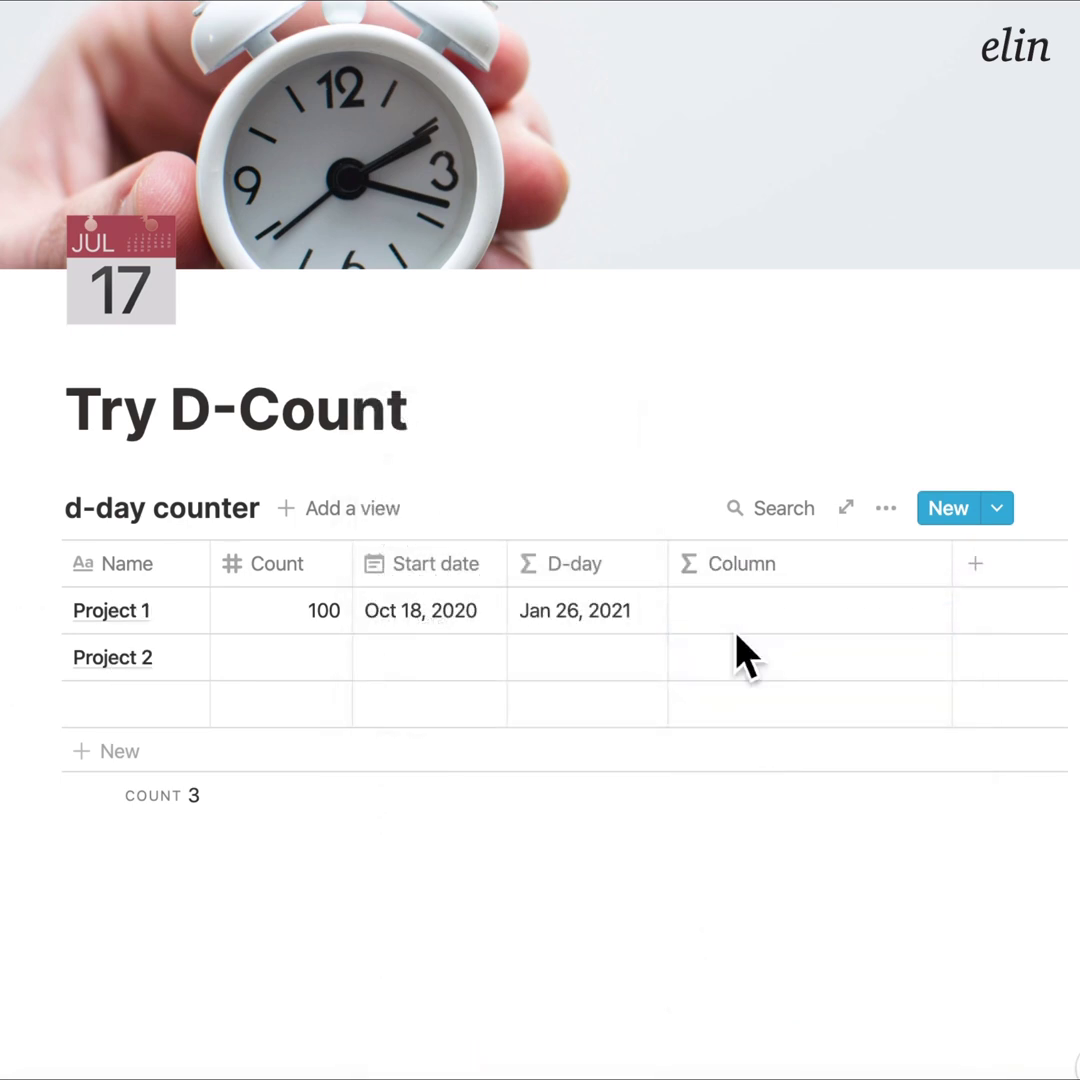
pyautogui.click(783, 571)
pyautogui.press('BackSpace')
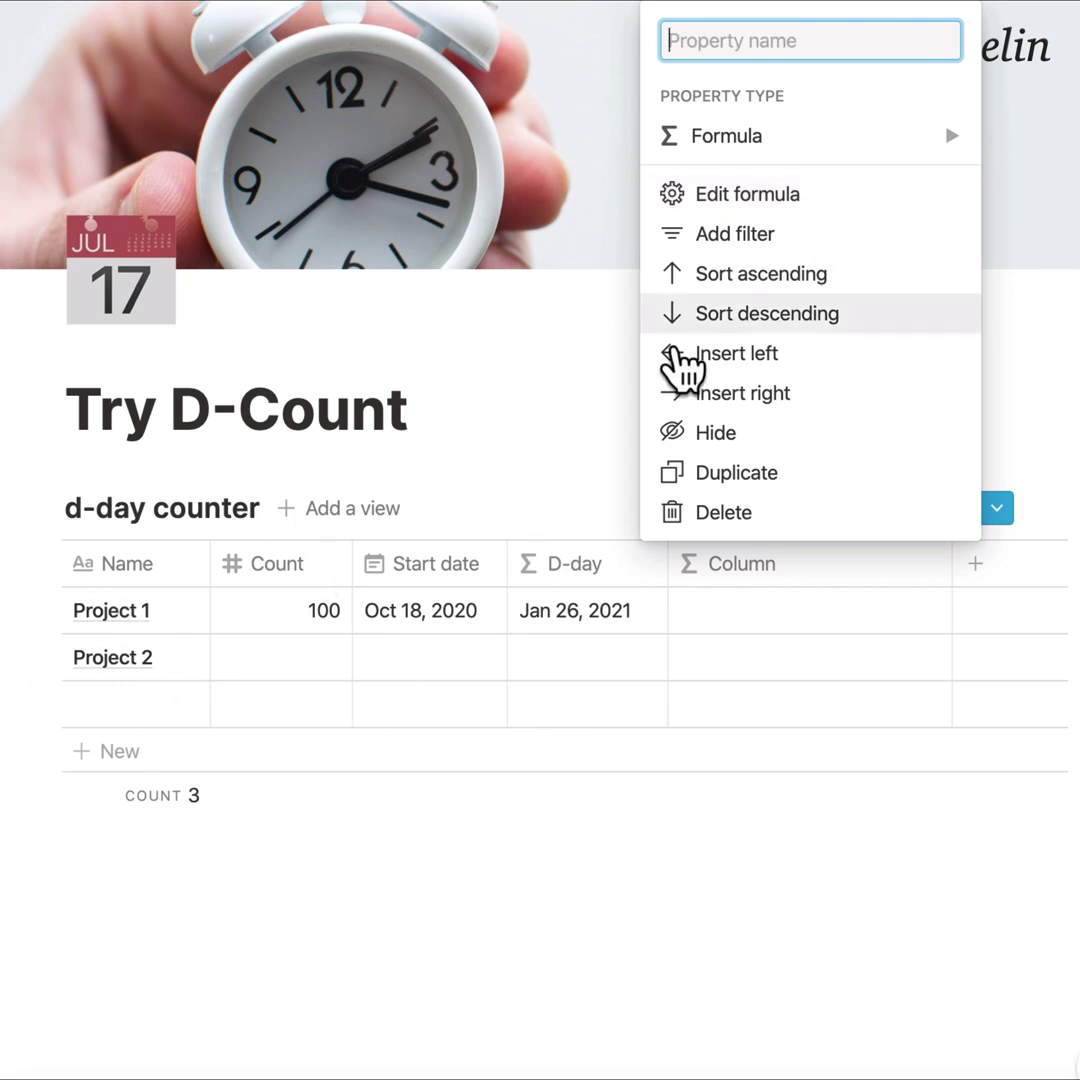
pyautogui.write('count')
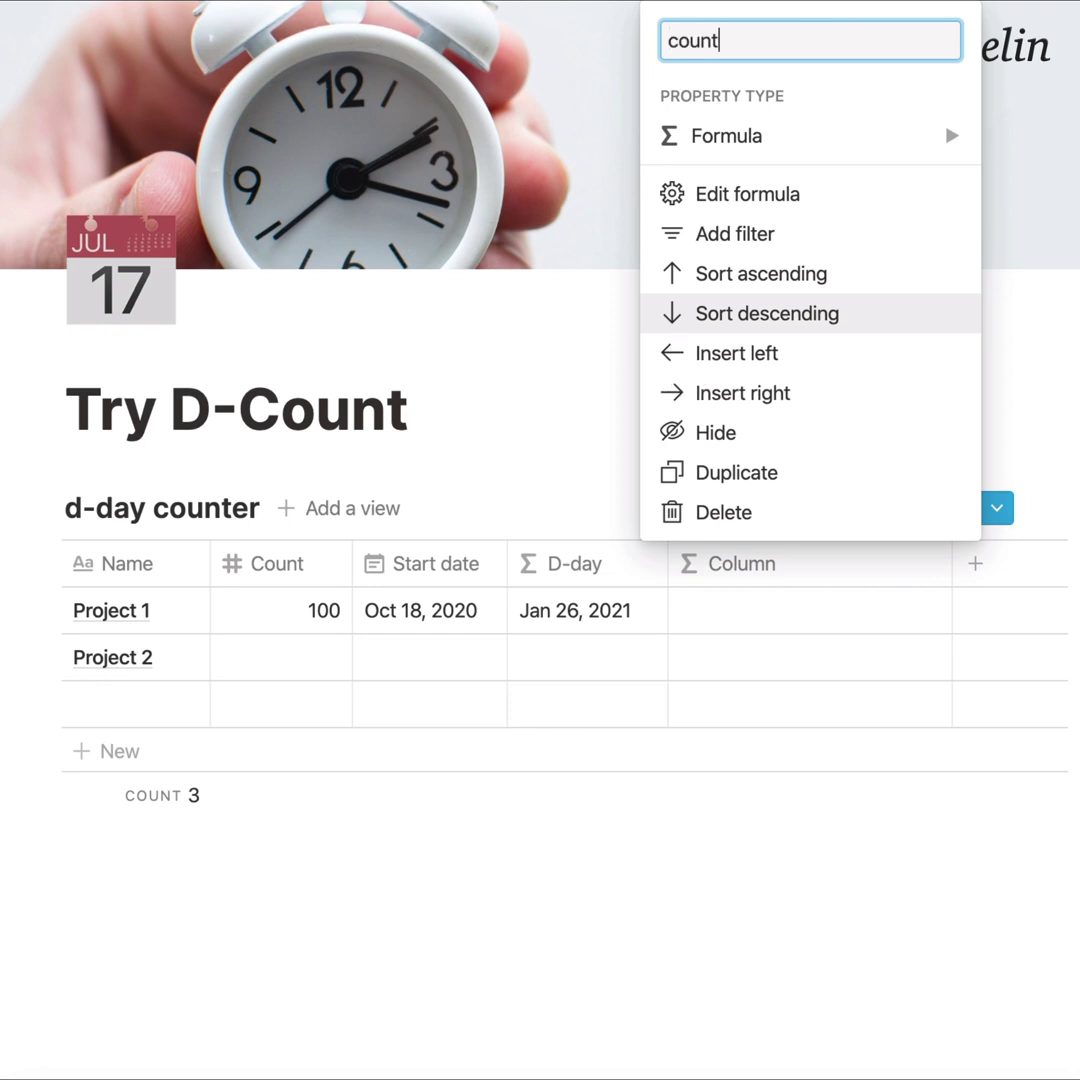
pyautogui.write(' down')
pyautogui.press('Return')
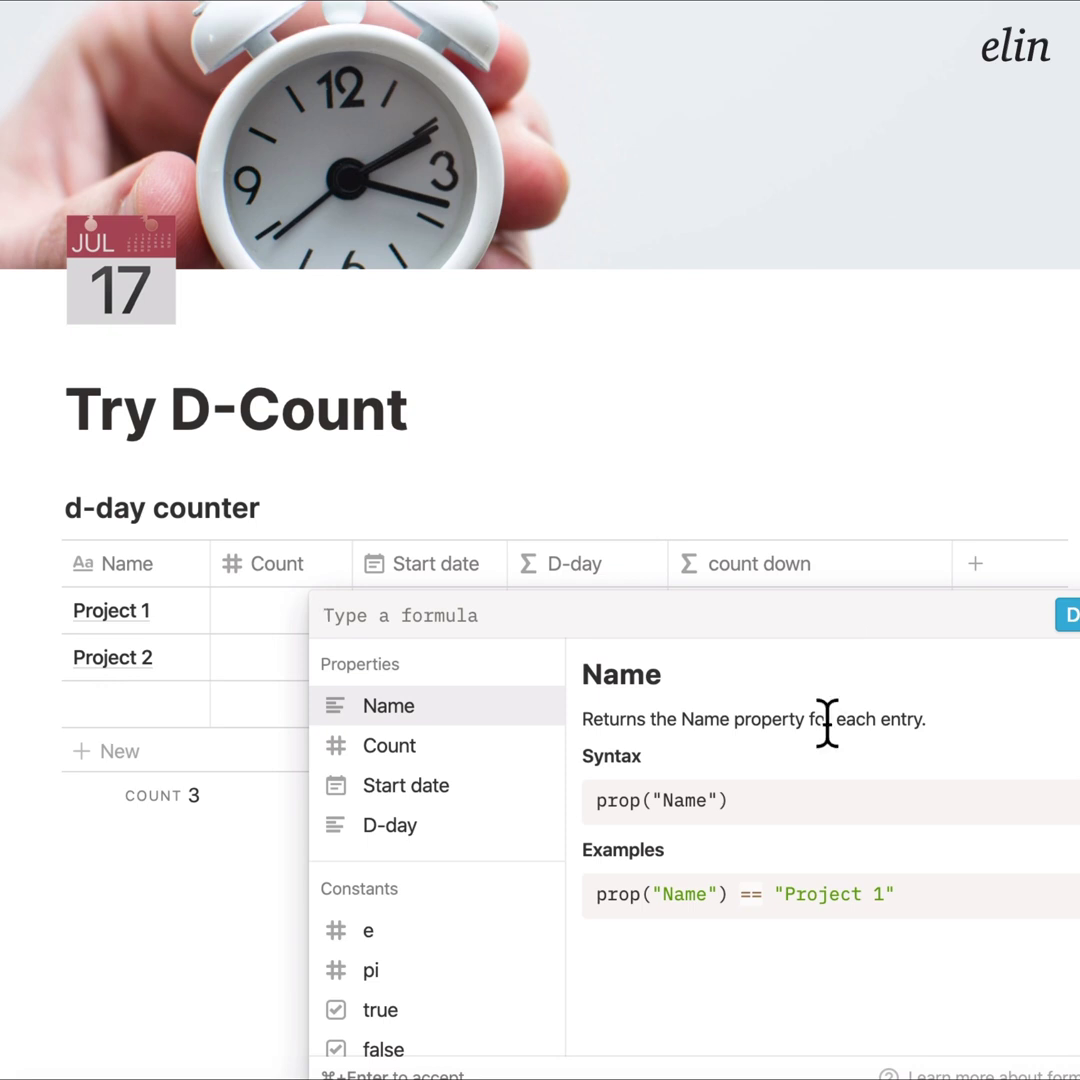
# Step: Write the count down formula: Count minus the "DDD" day-of-year gap between now() and Start date
pyautogui.write('(')
pyautogui.click(425, 757)
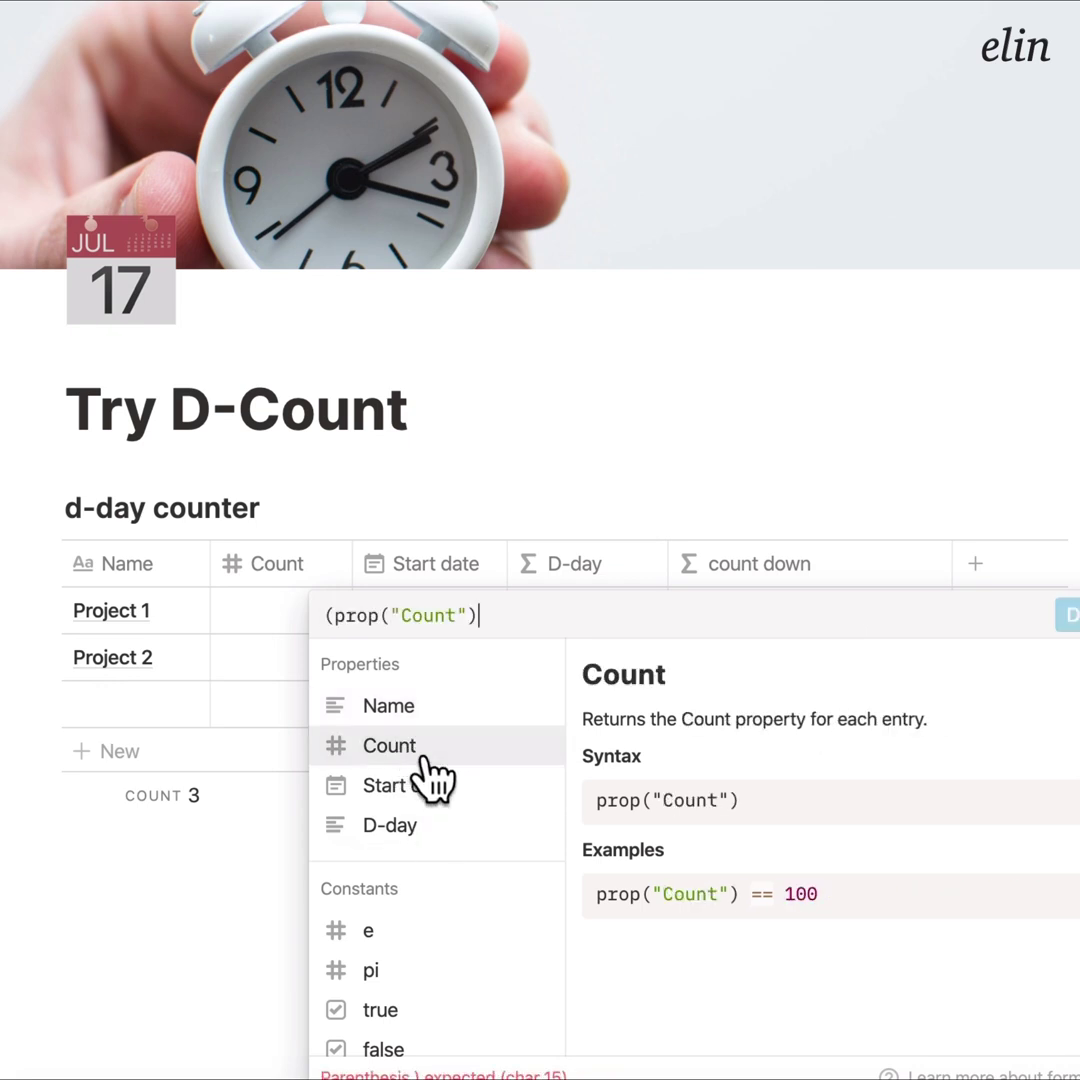
pyautogui.write('-(toNumb')
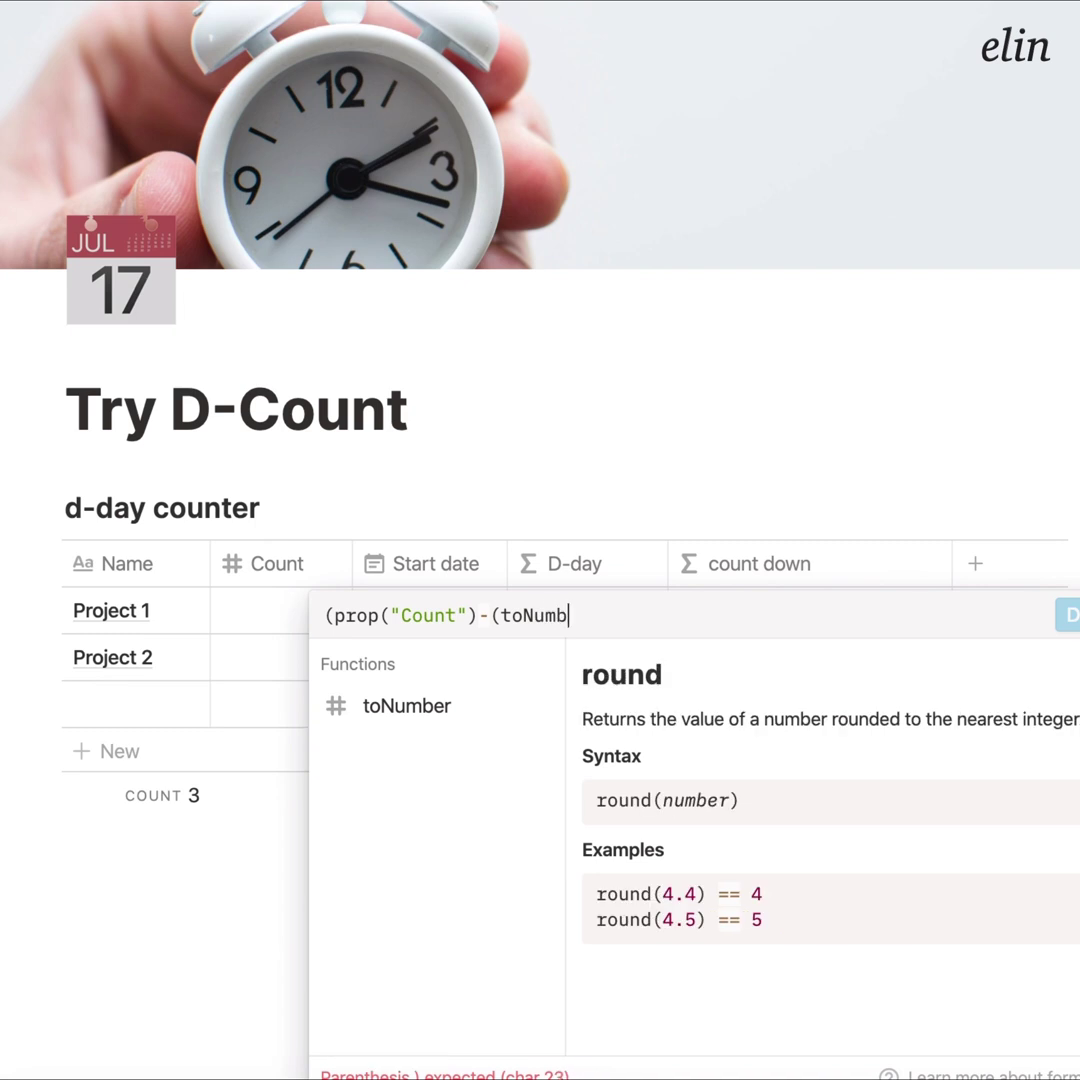
pyautogui.write('er(formatDat')
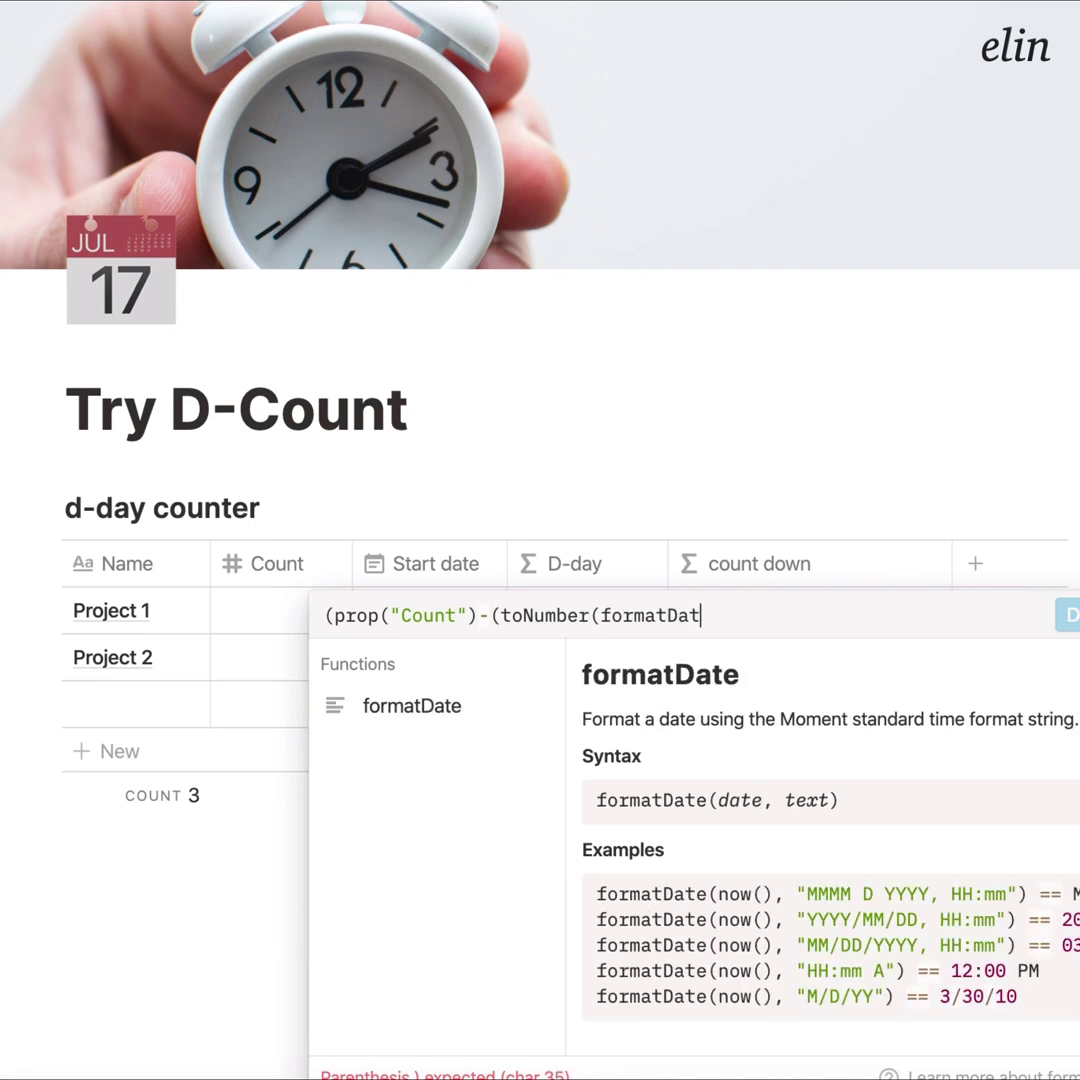
pyautogui.write('e(now(), "D')
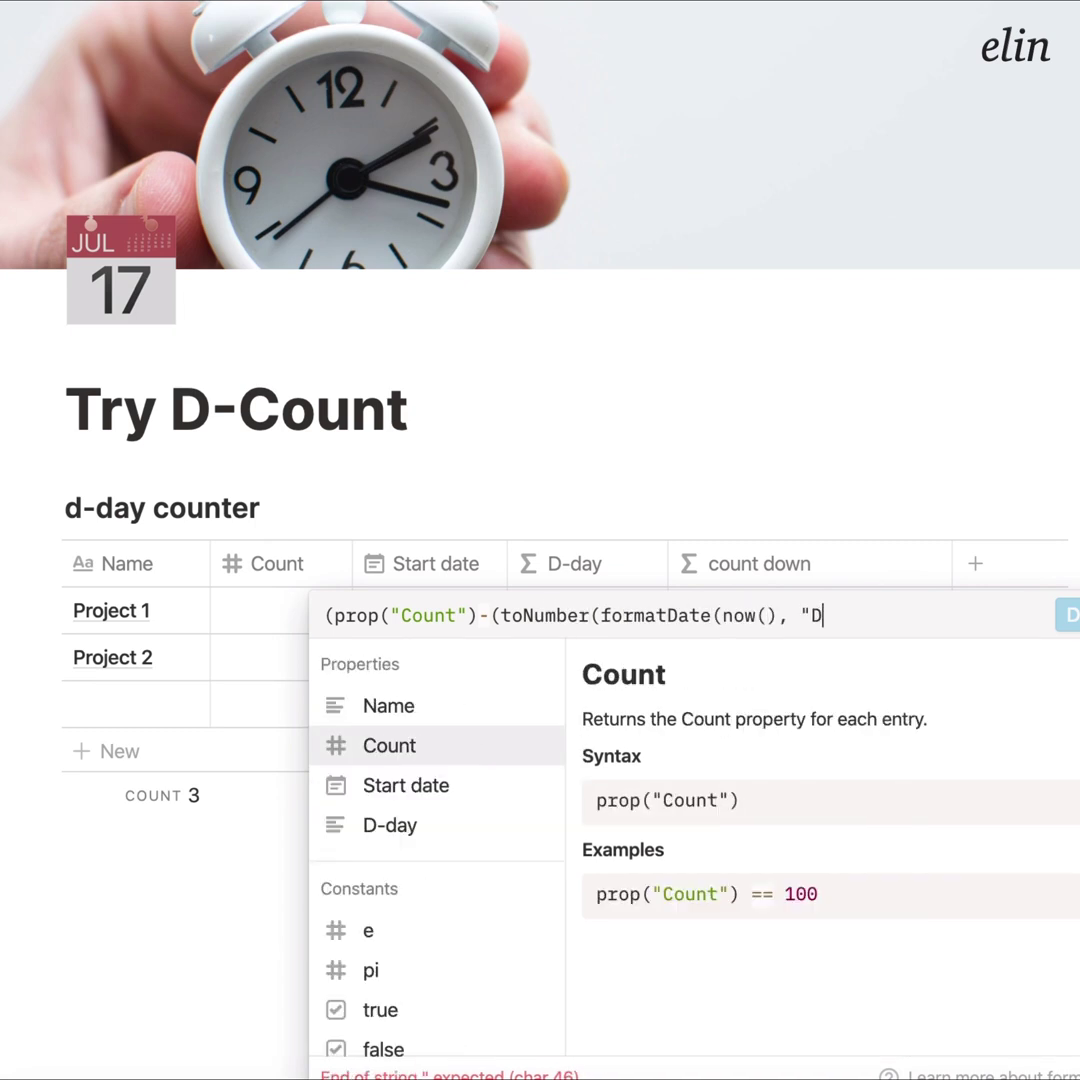
pyautogui.write('DD"')
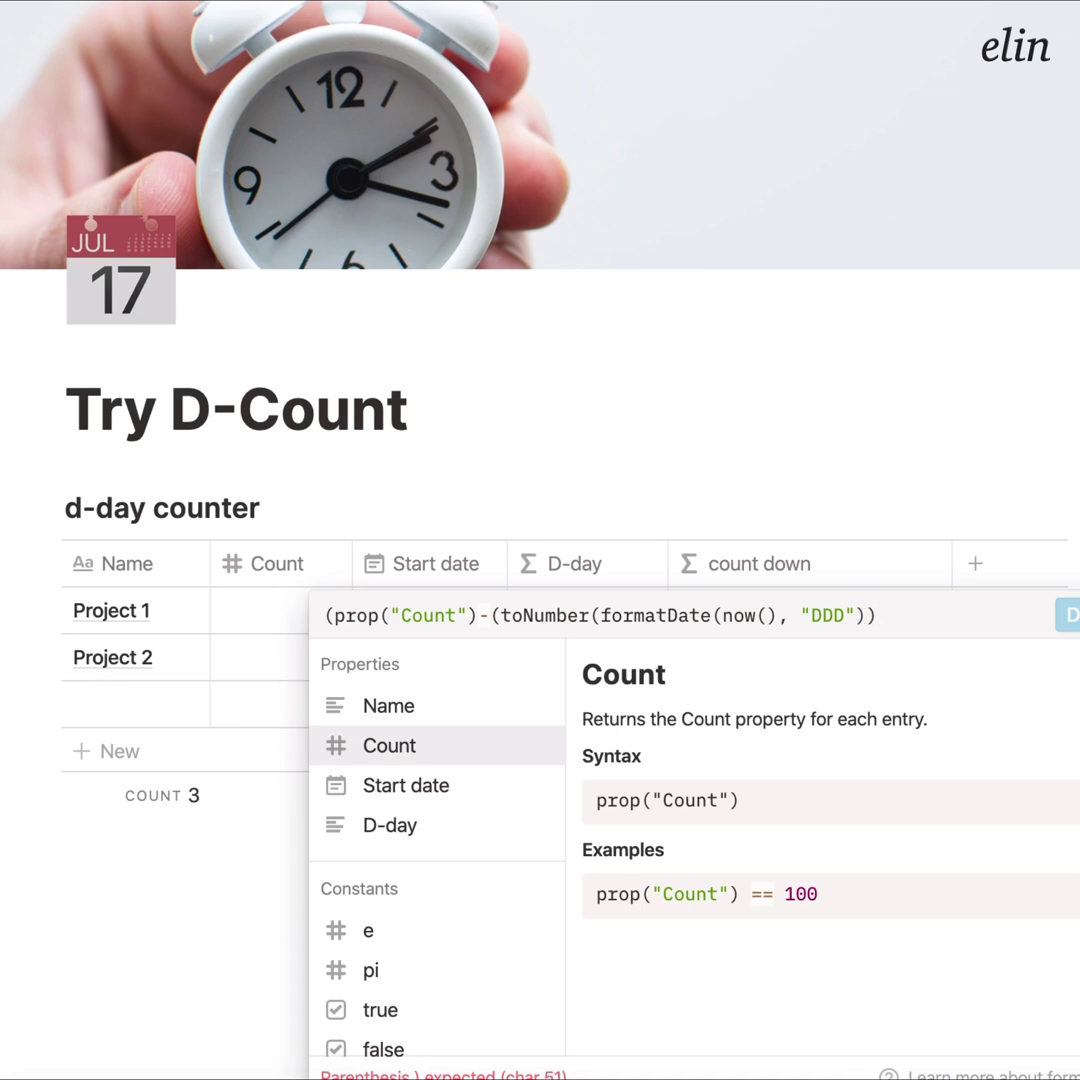
pyautogui.write(')) -')
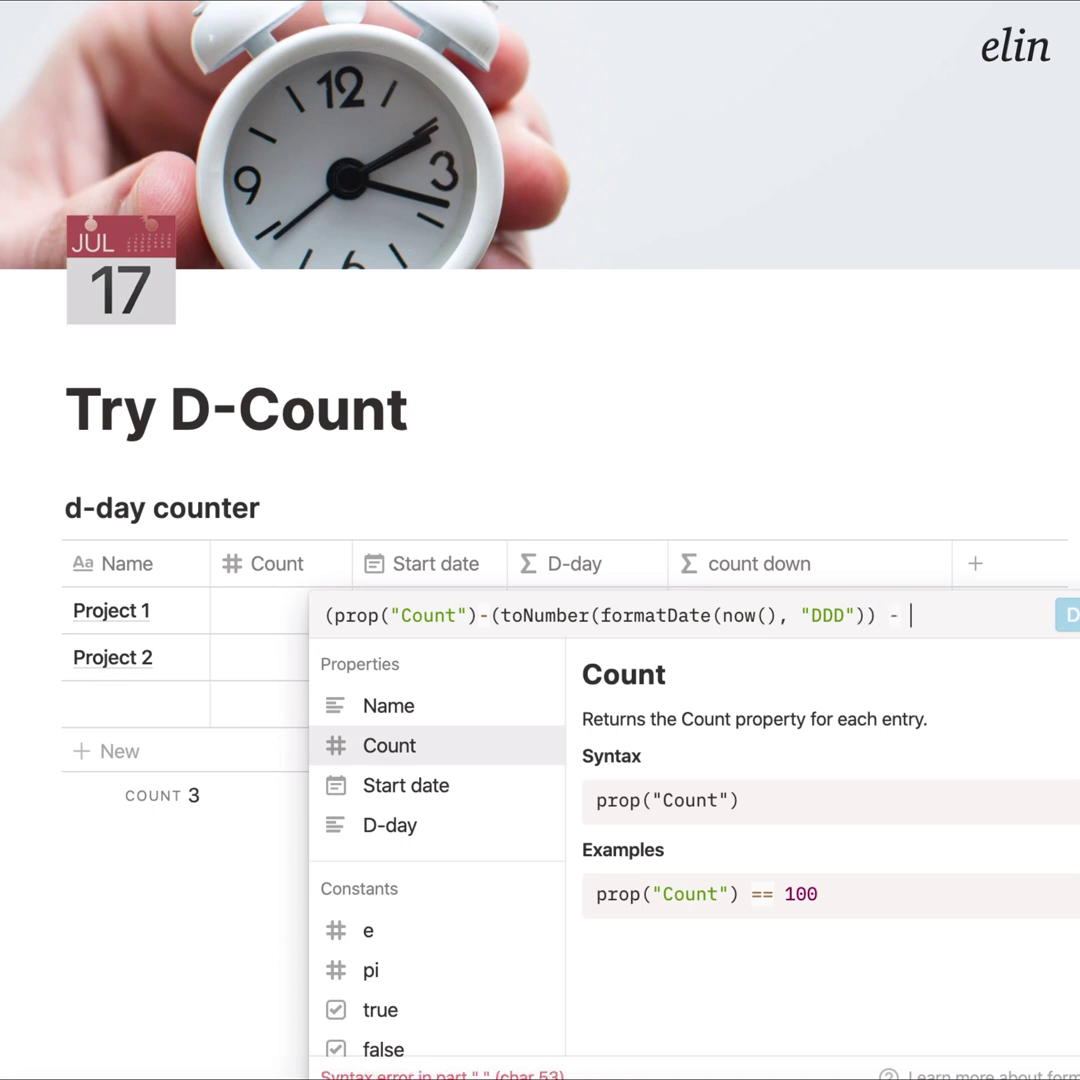
pyautogui.write(' toNumbe')
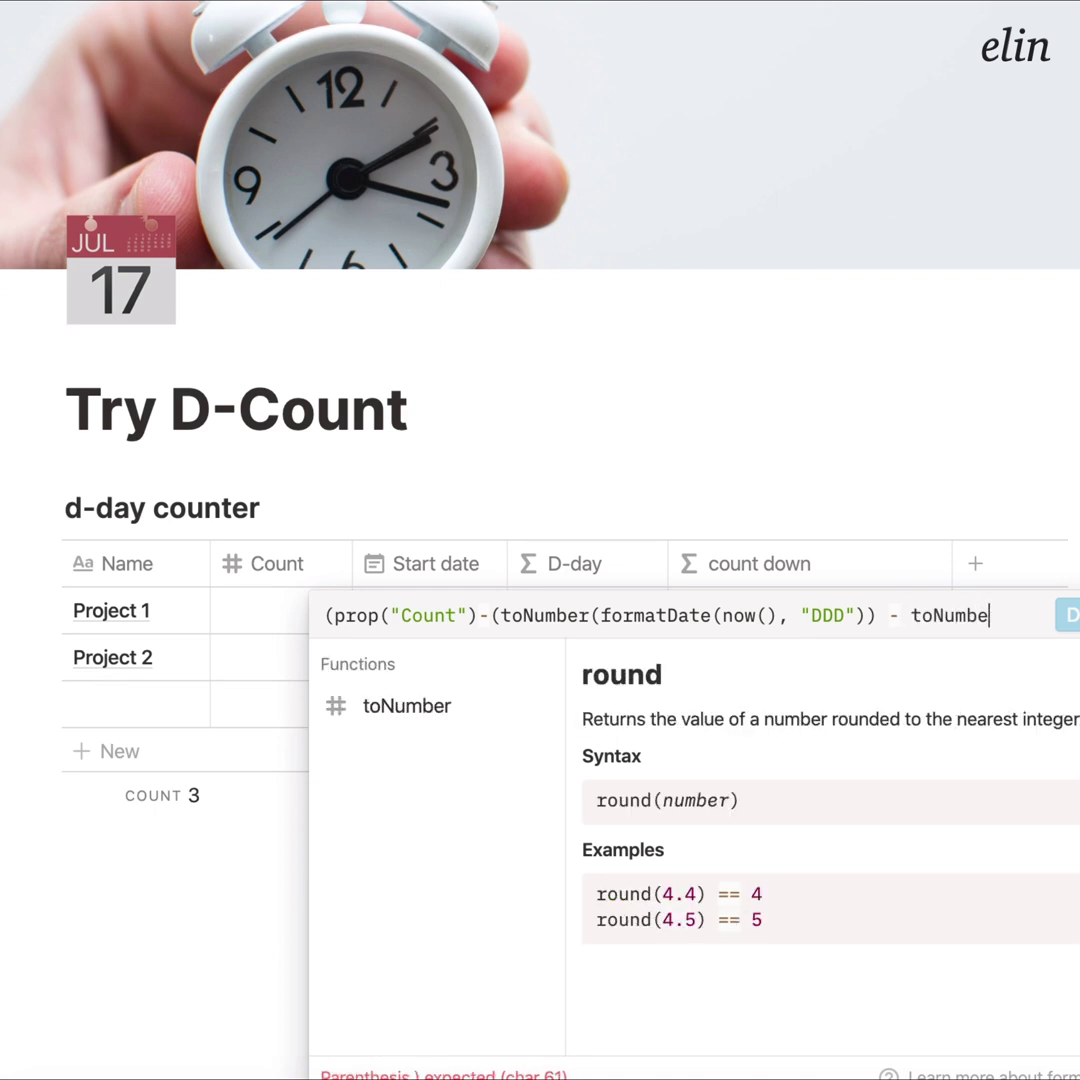
pyautogui.write('r(formateD')
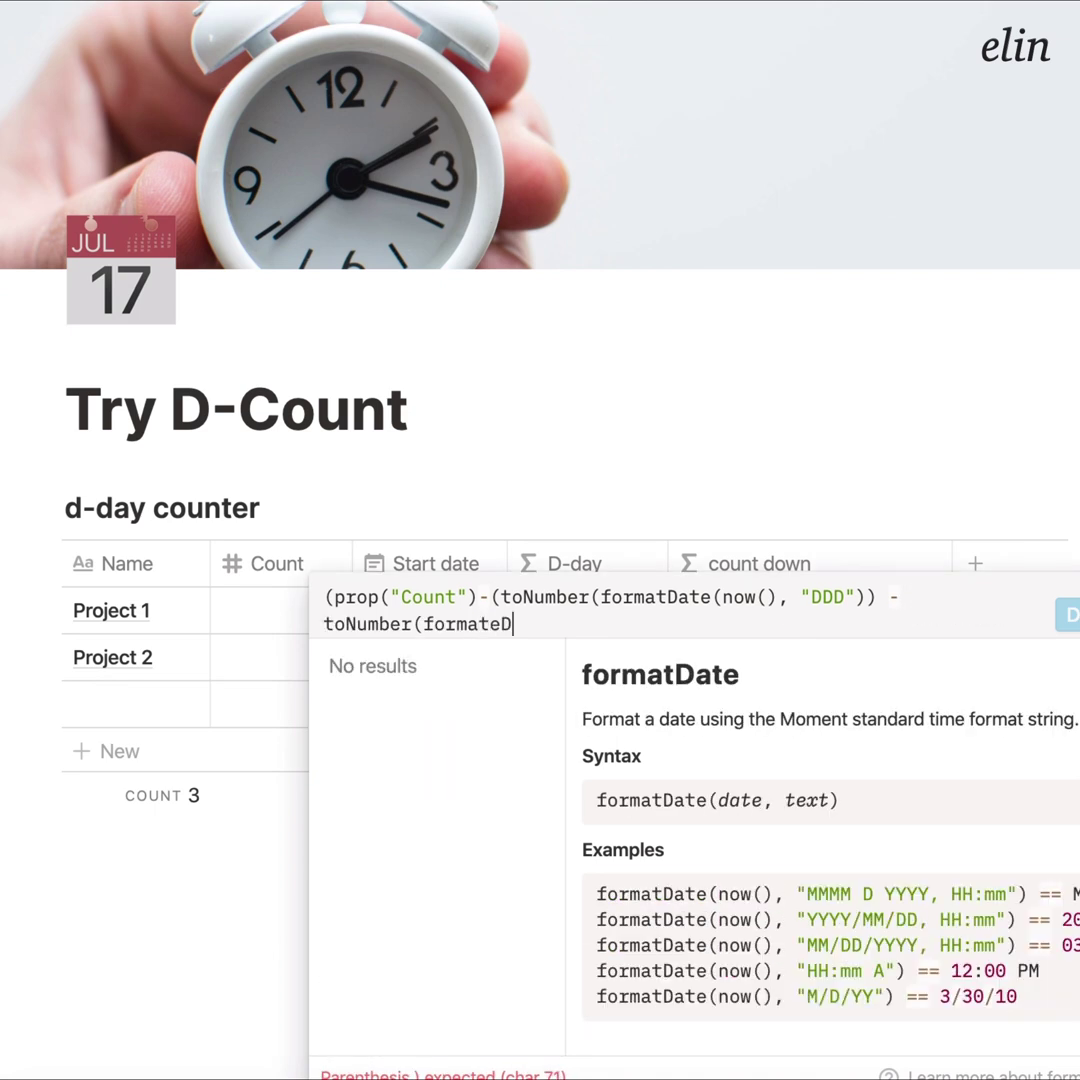
pyautogui.write('ate(')
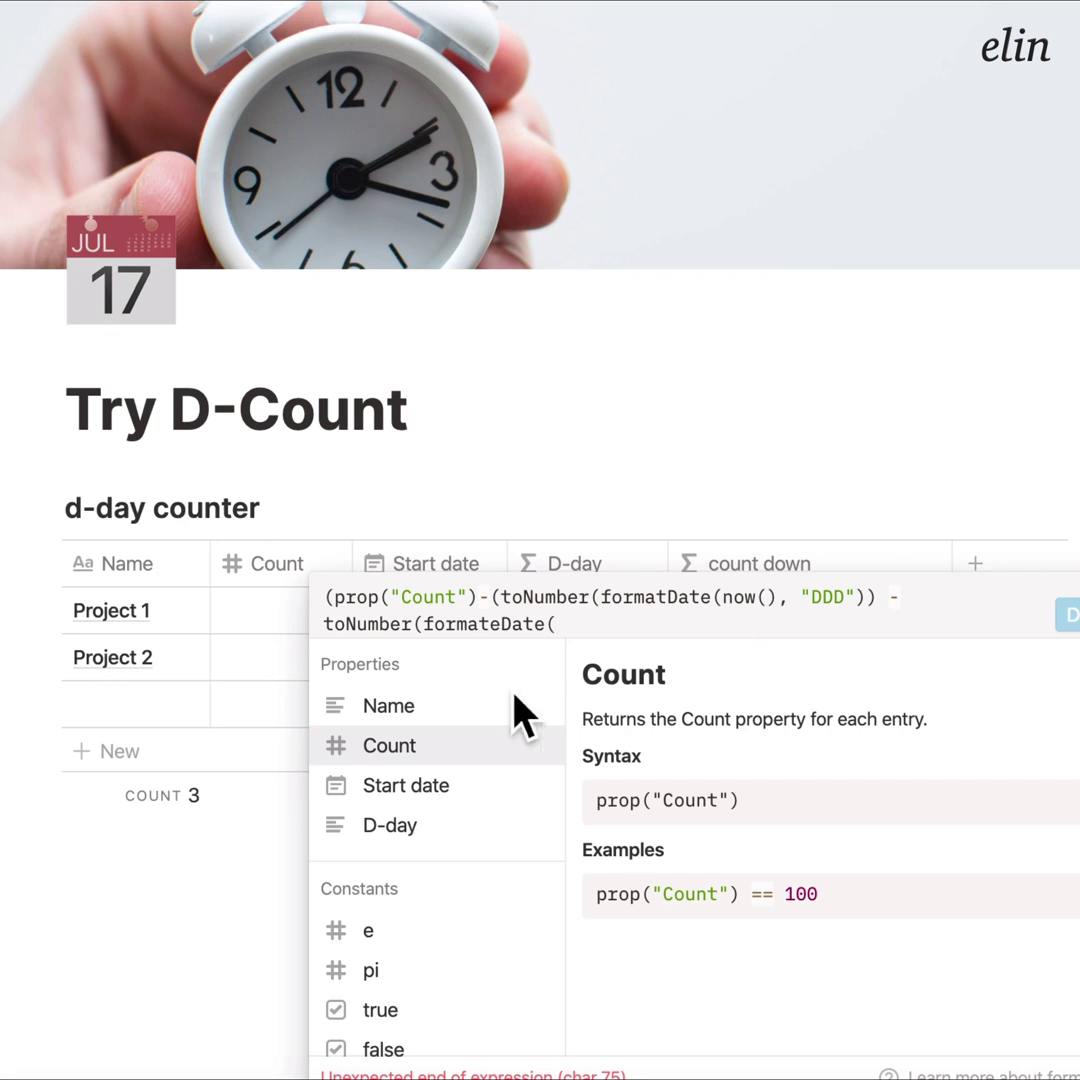
pyautogui.click(456, 798)
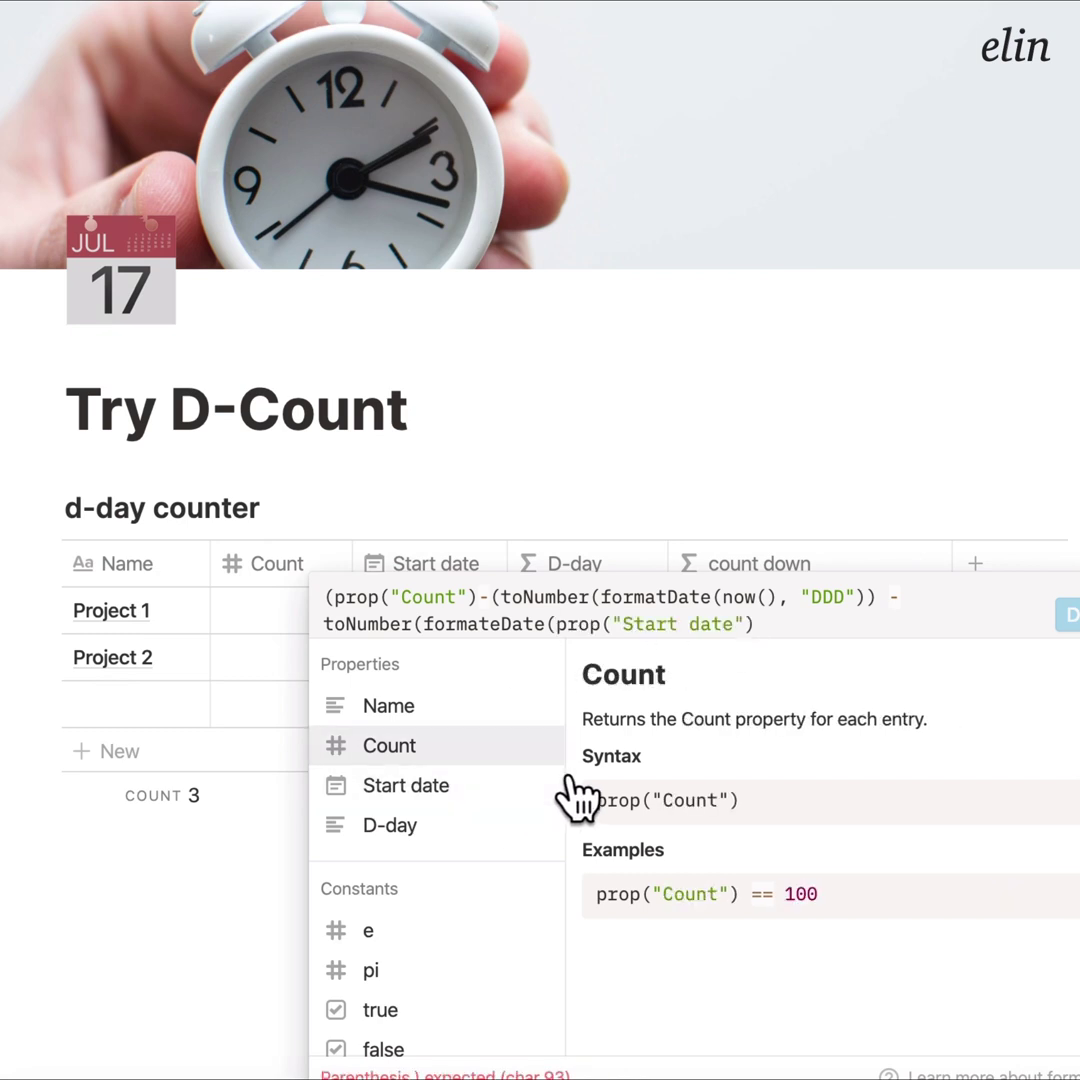
pyautogui.write(', "DDD')
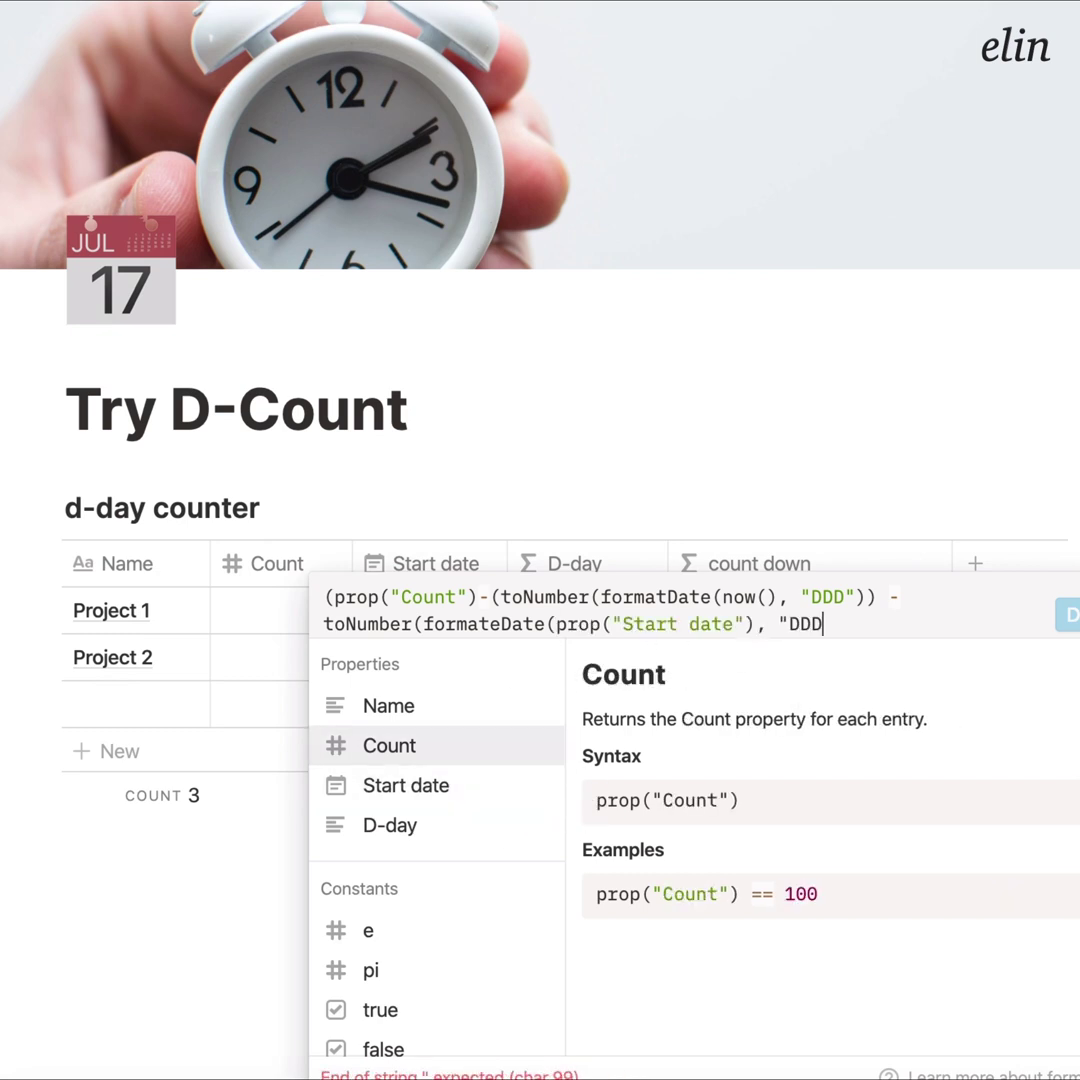
pyautogui.write('"')
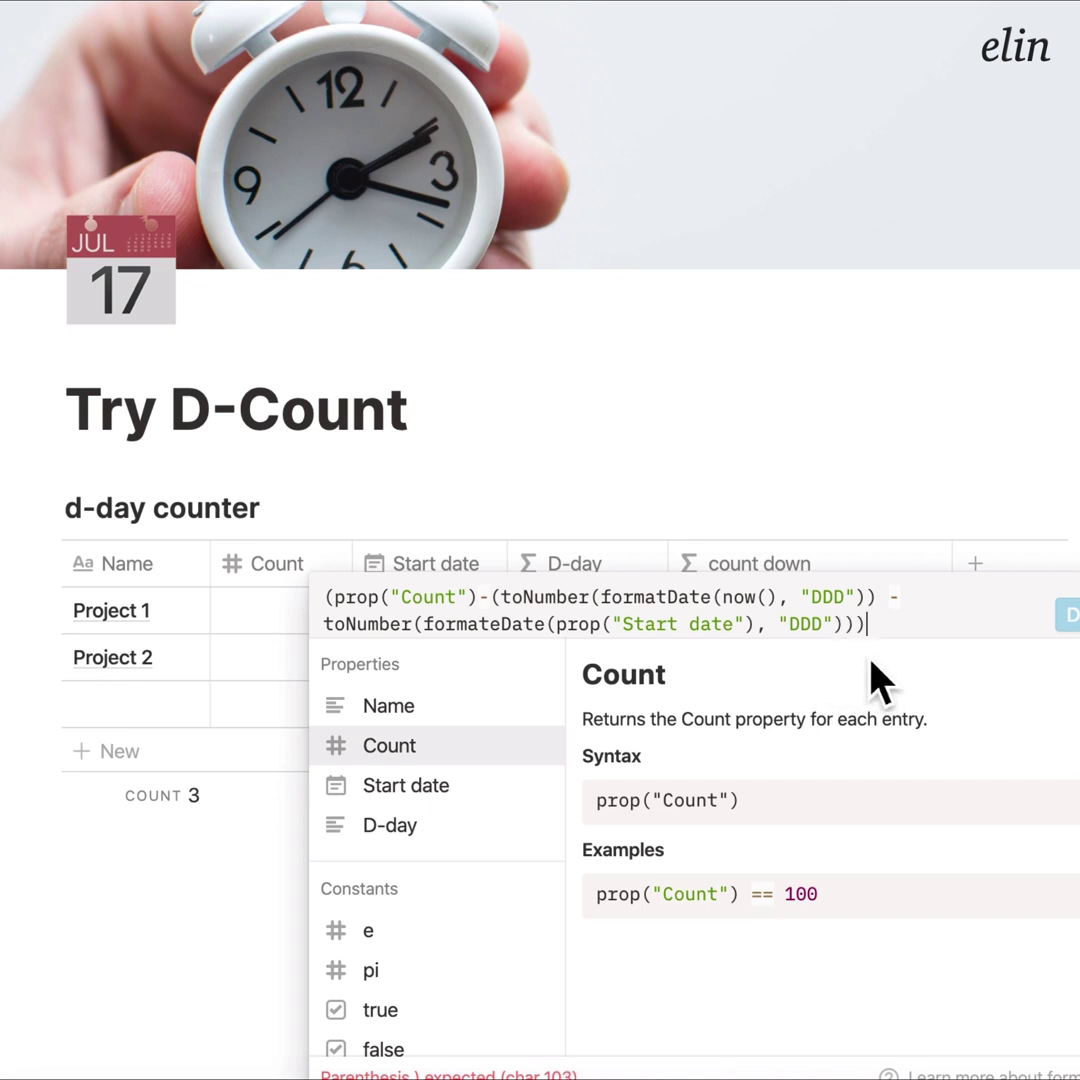
# Step: Correct the 'formateDate' typo to formatDate, close the parenthesis and confirm the formula
pyautogui.click(501, 624)
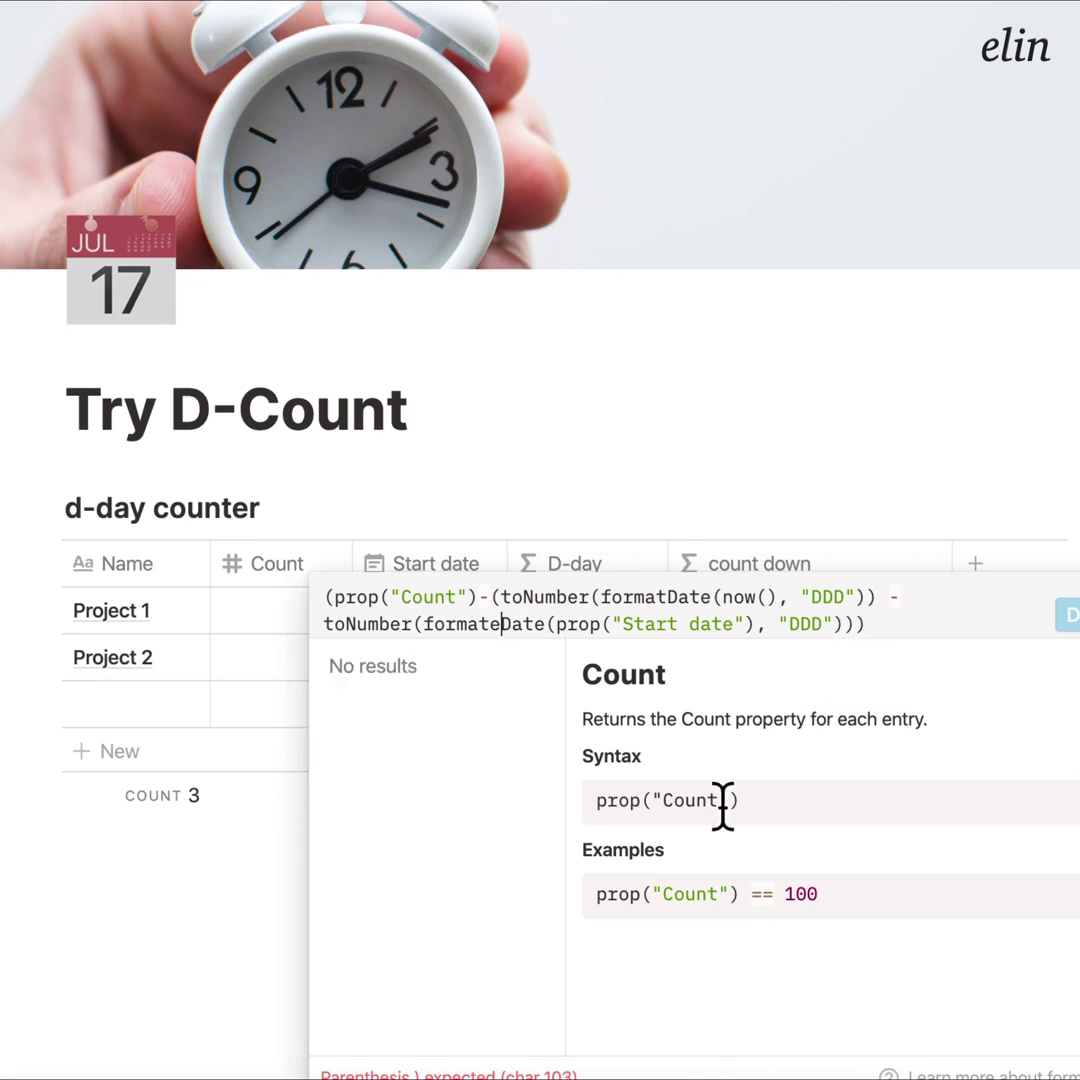
pyautogui.press('BackSpace')
pyautogui.click(893, 638)
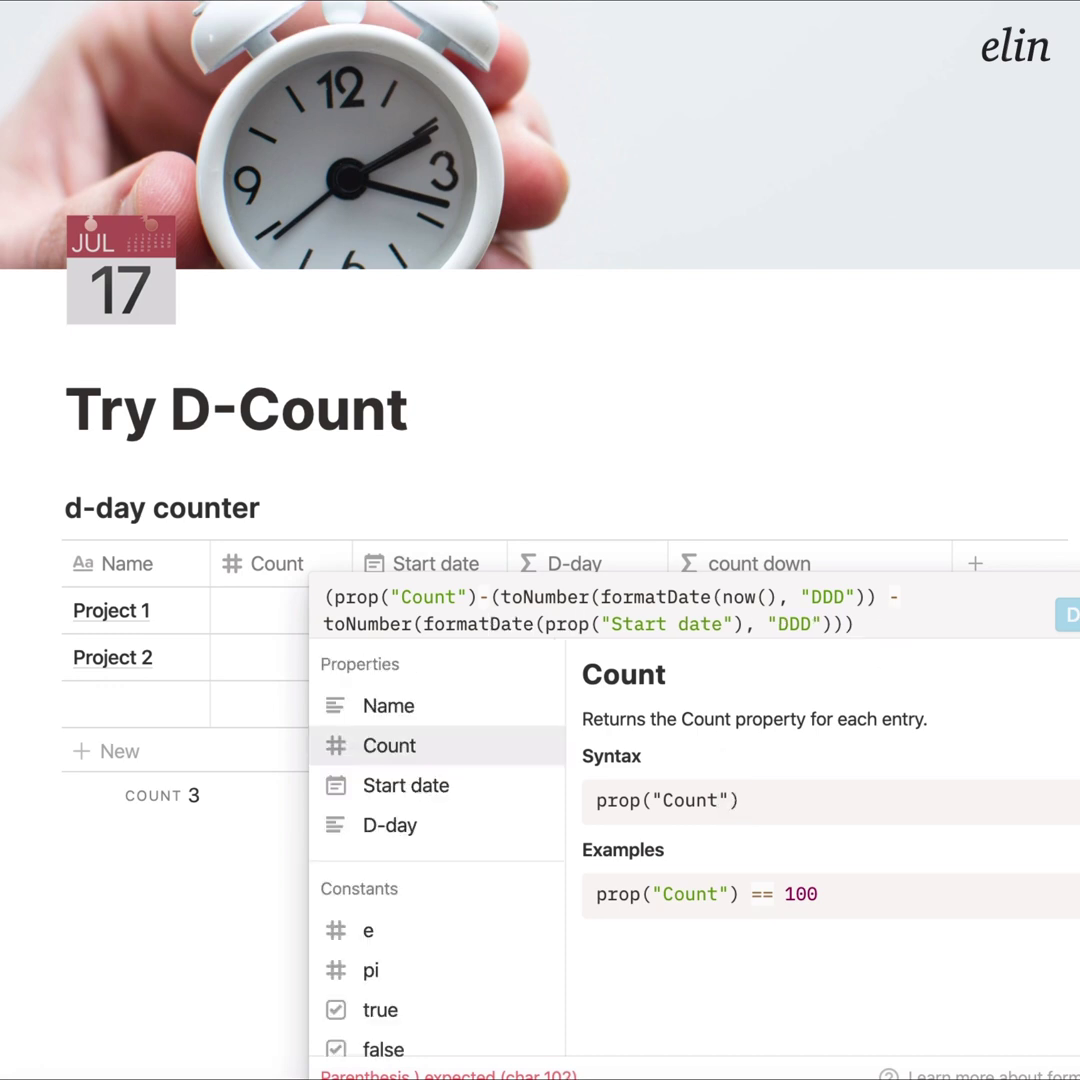
pyautogui.write(')')
pyautogui.press('Return')
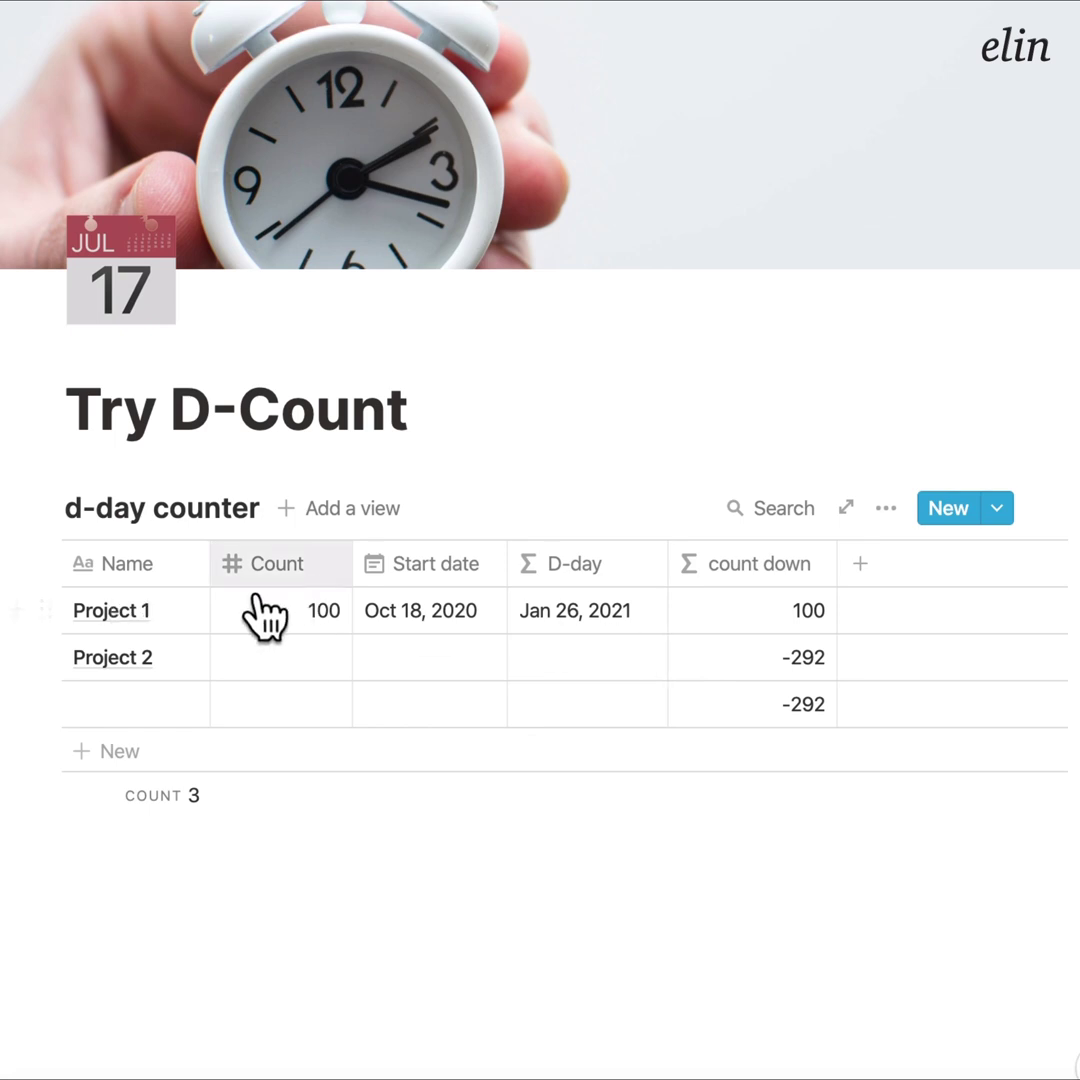
# Step: Give Project 2 a Count of 20 and start date Oct 17, 2020; move count down before D-day
pyautogui.click(305, 668)
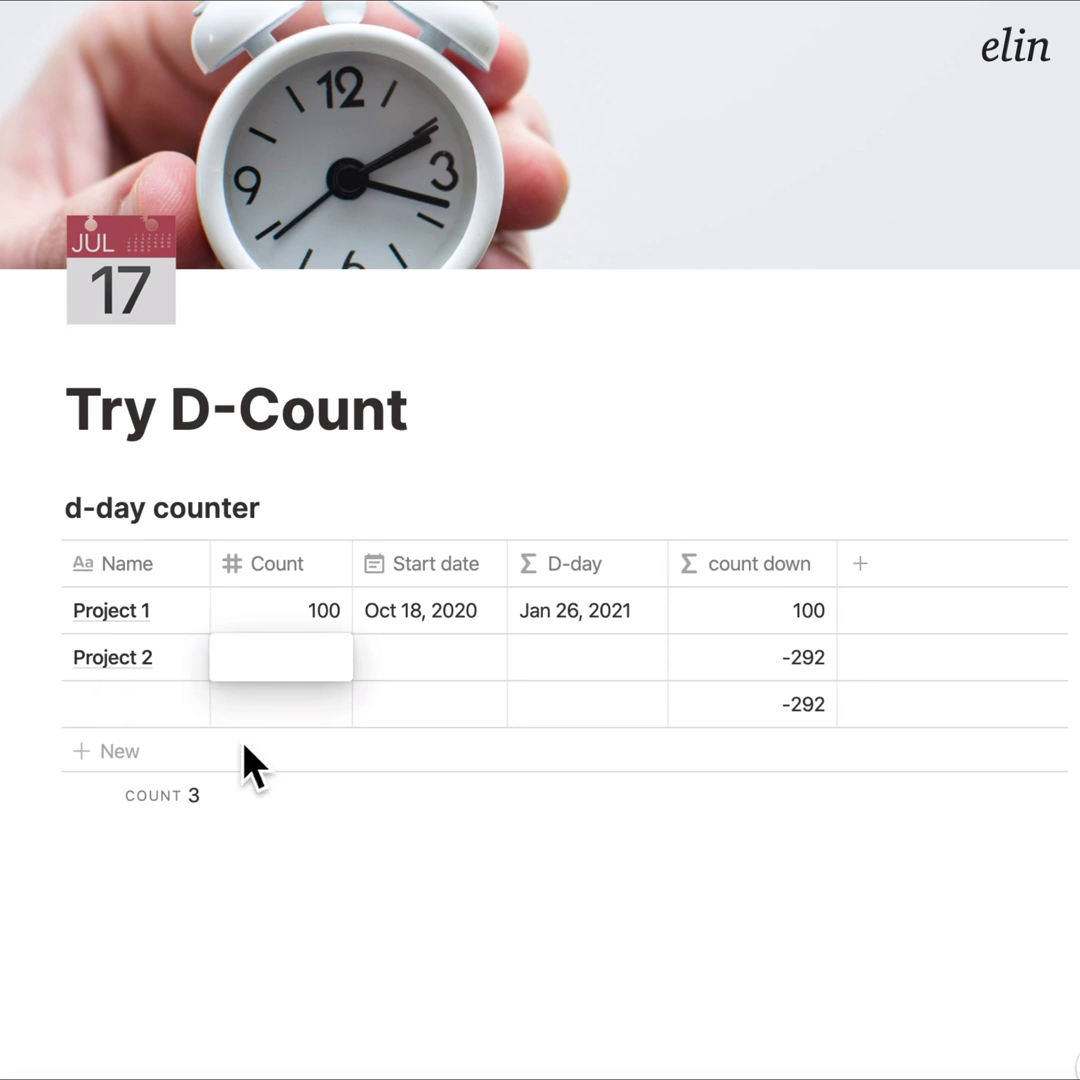
pyautogui.write('20')
pyautogui.press('Return')
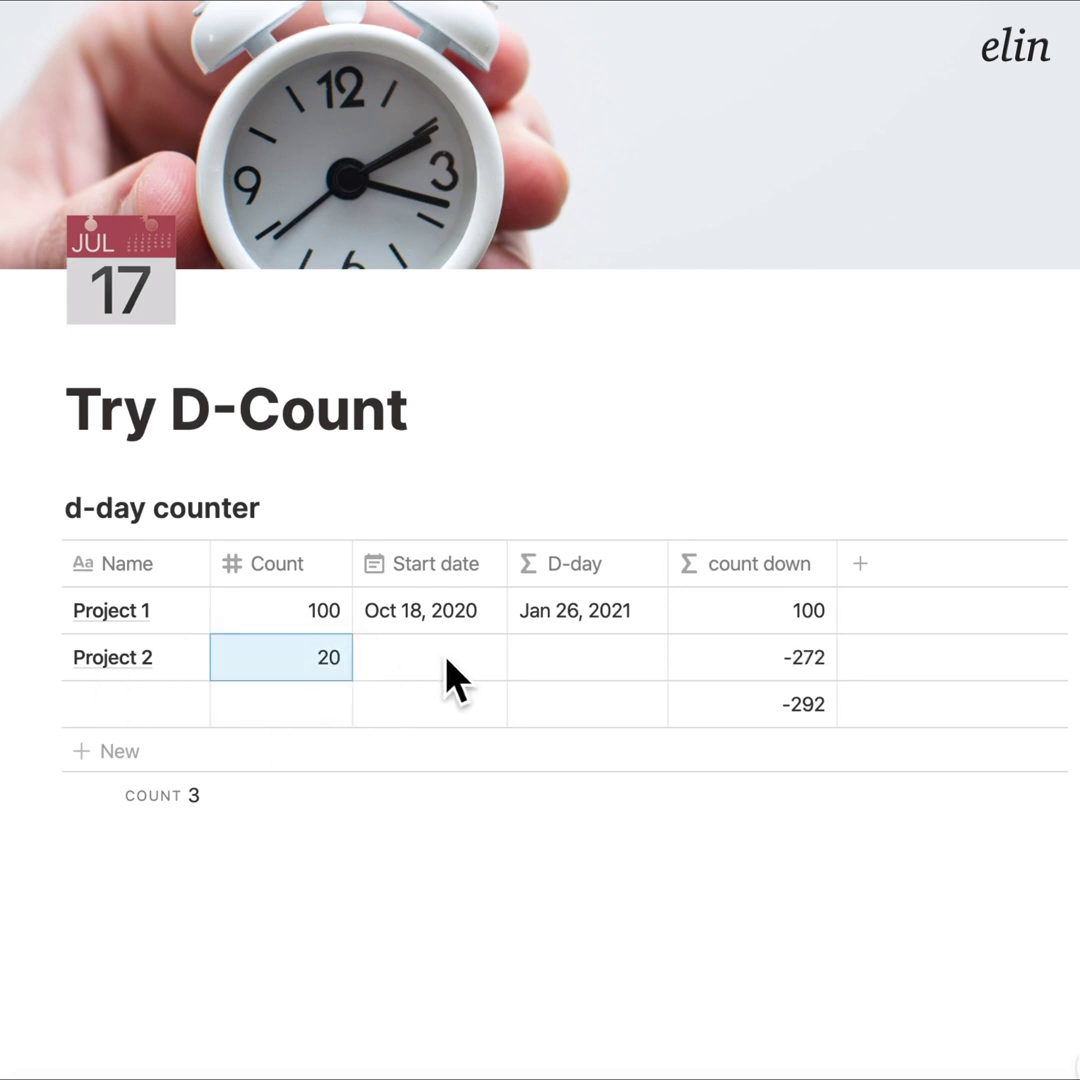
pyautogui.click(451, 677)
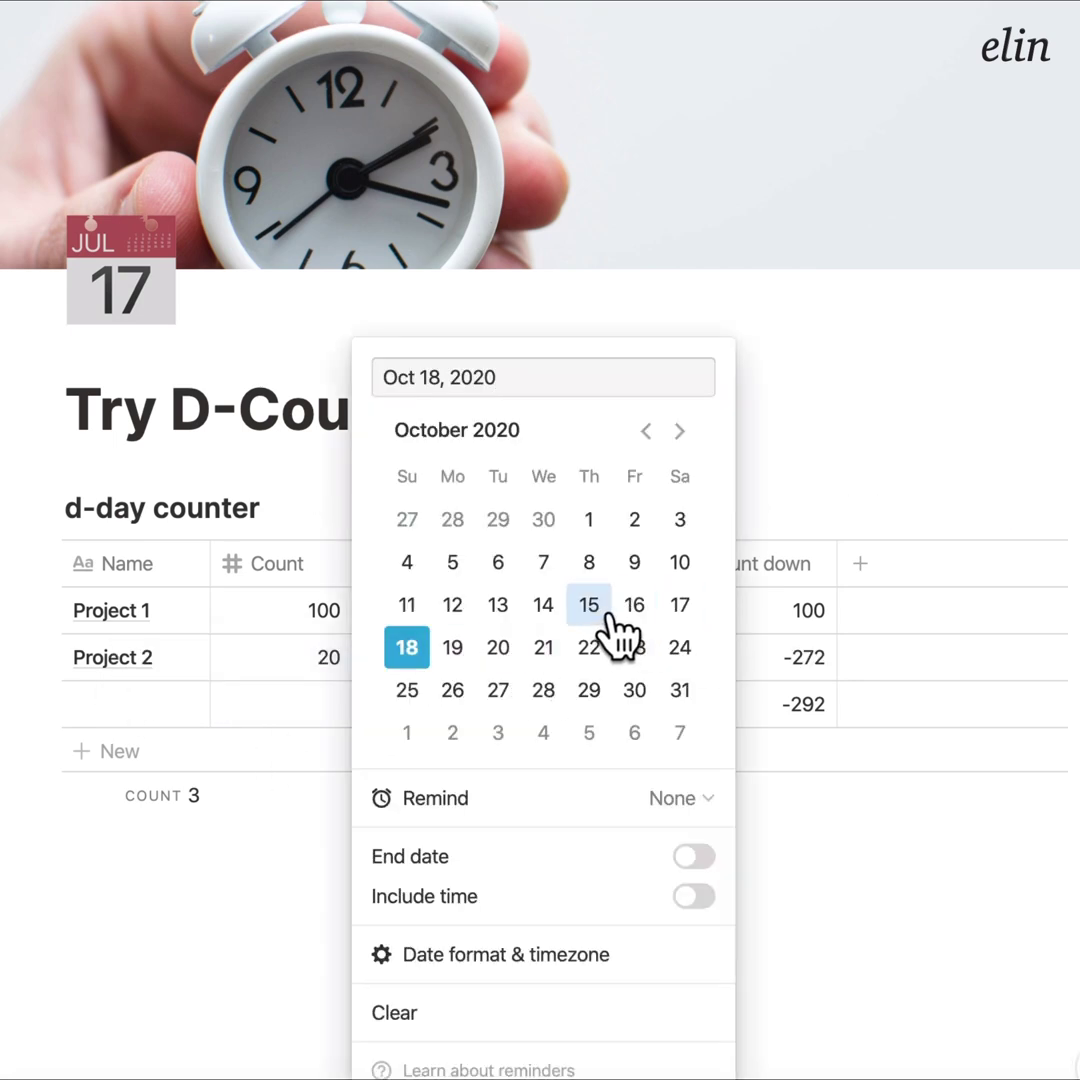
pyautogui.click(700, 622)
pyautogui.press('Escape')
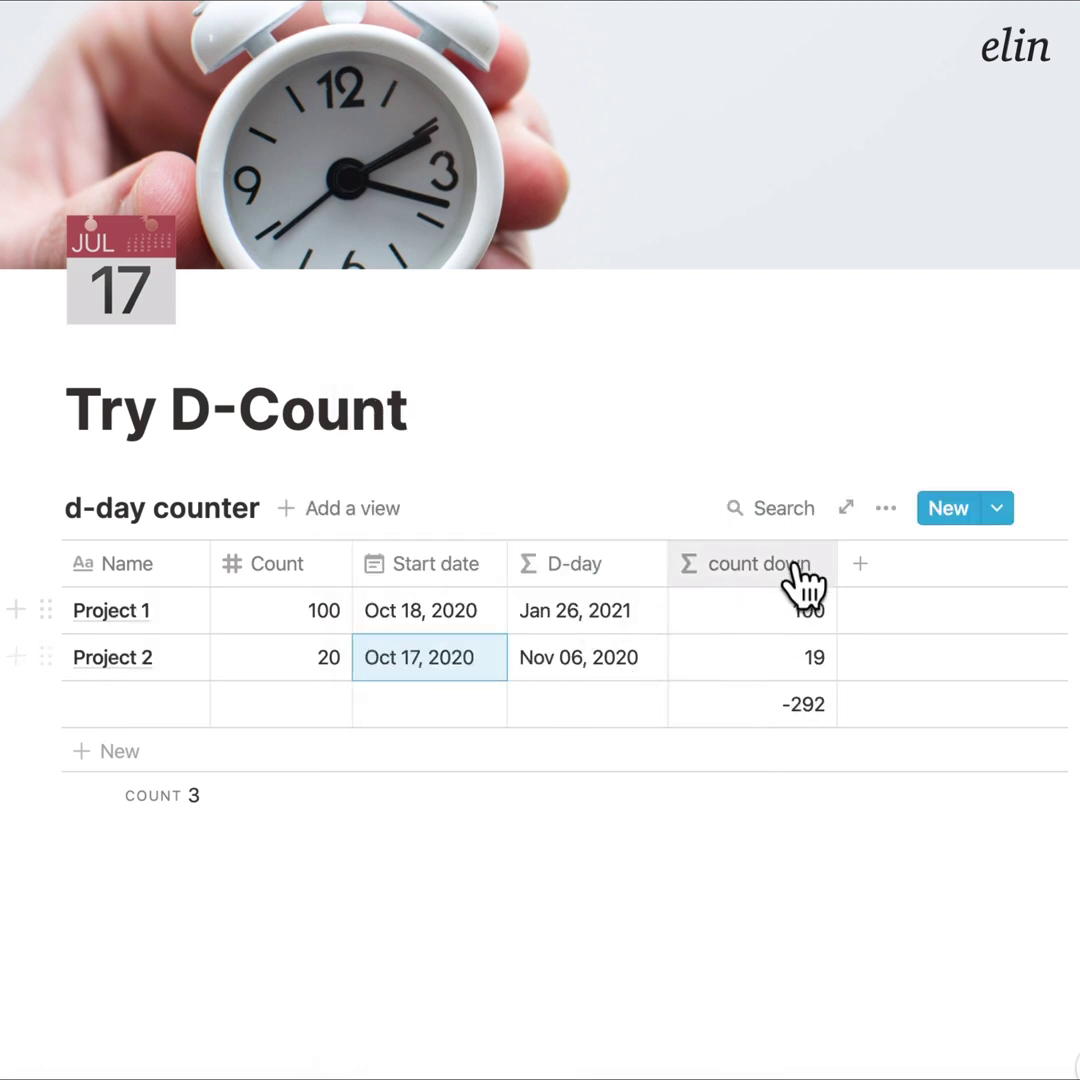
pyautogui.moveTo(800, 600); pyautogui.dragTo(728, 607)
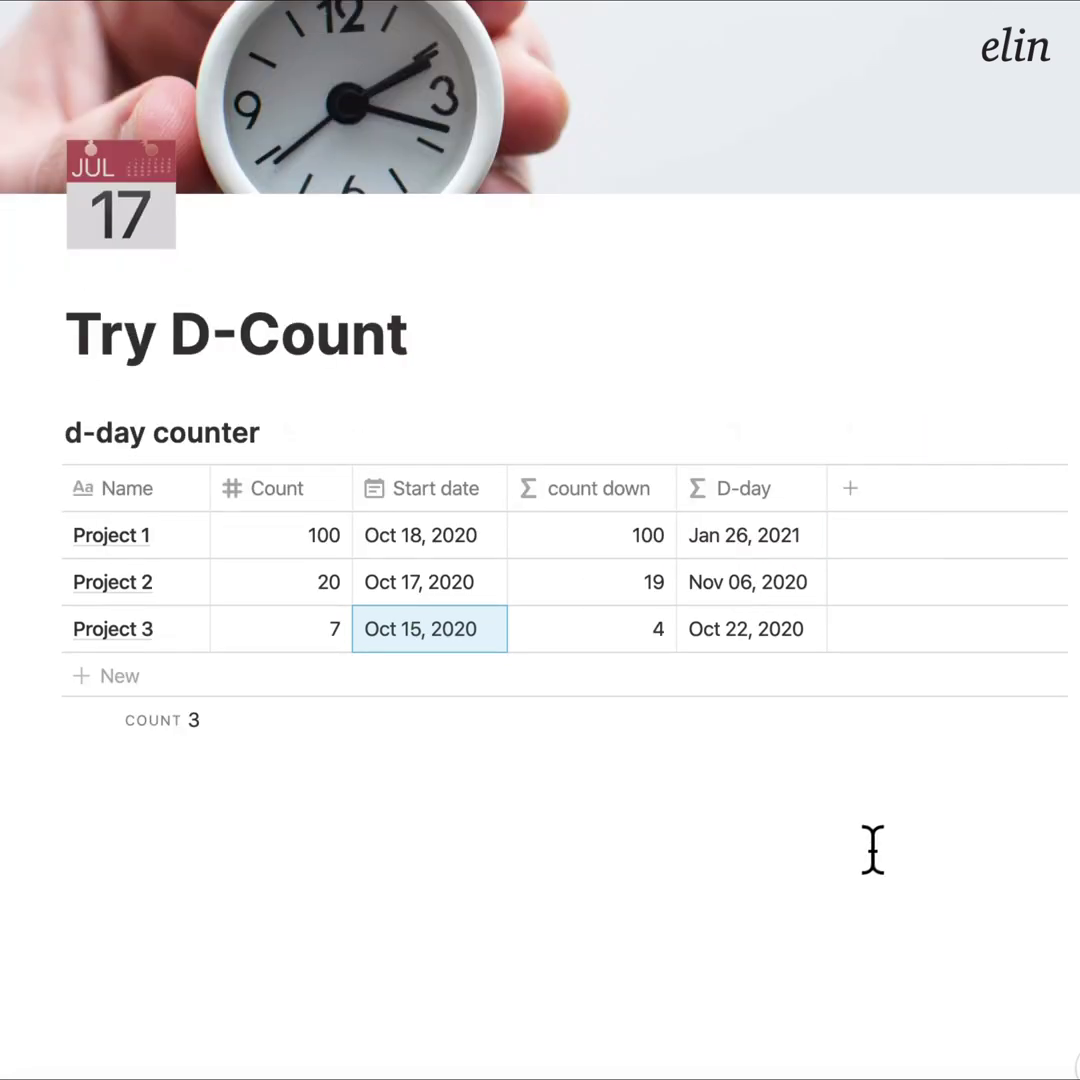
# Step: Return to the Share Hub page and locate the Try D-Count link
pyautogui.moveTo(463, 352); pyautogui.dragTo(70, 352)
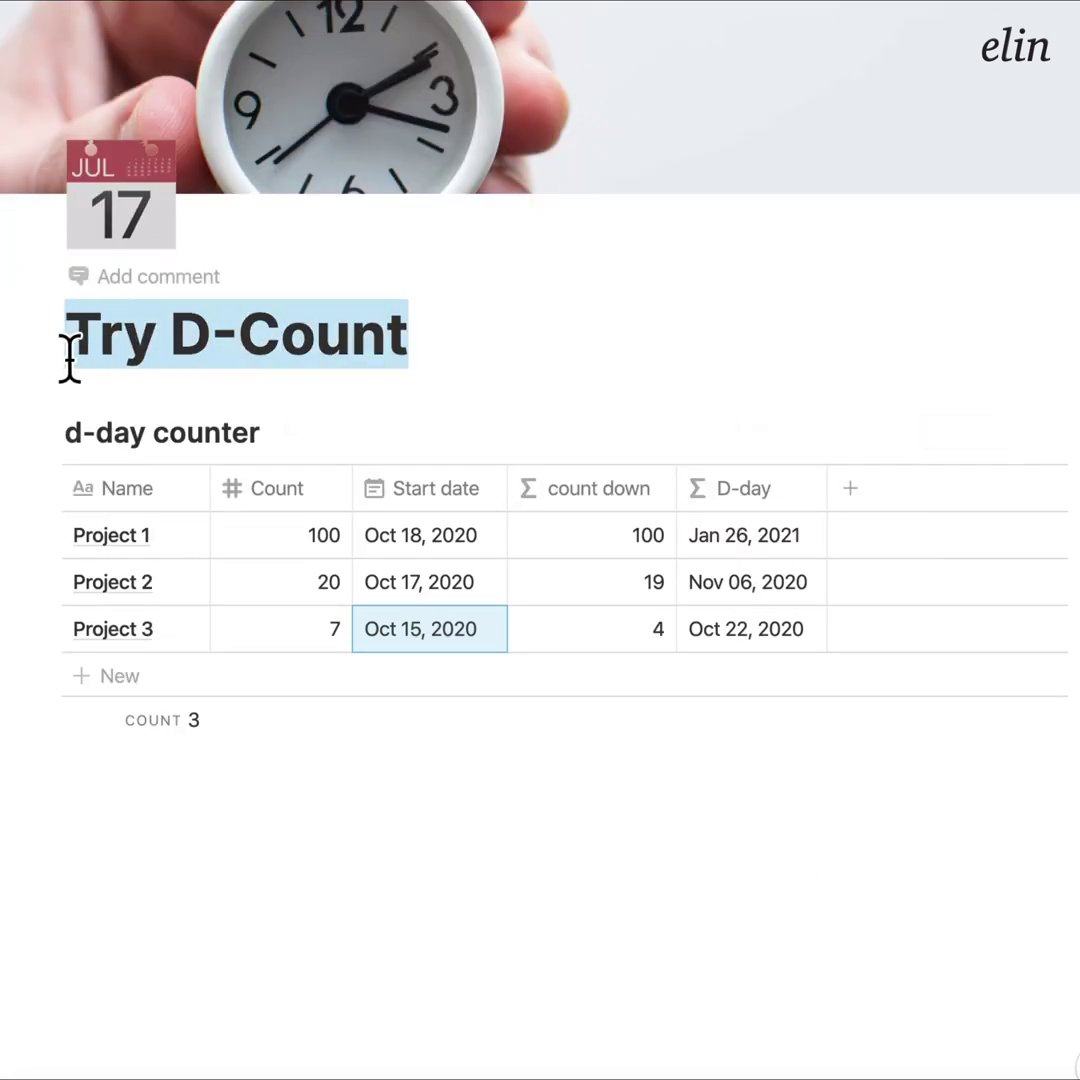
pyautogui.click(541, 848)
pyautogui.click(192, 6)
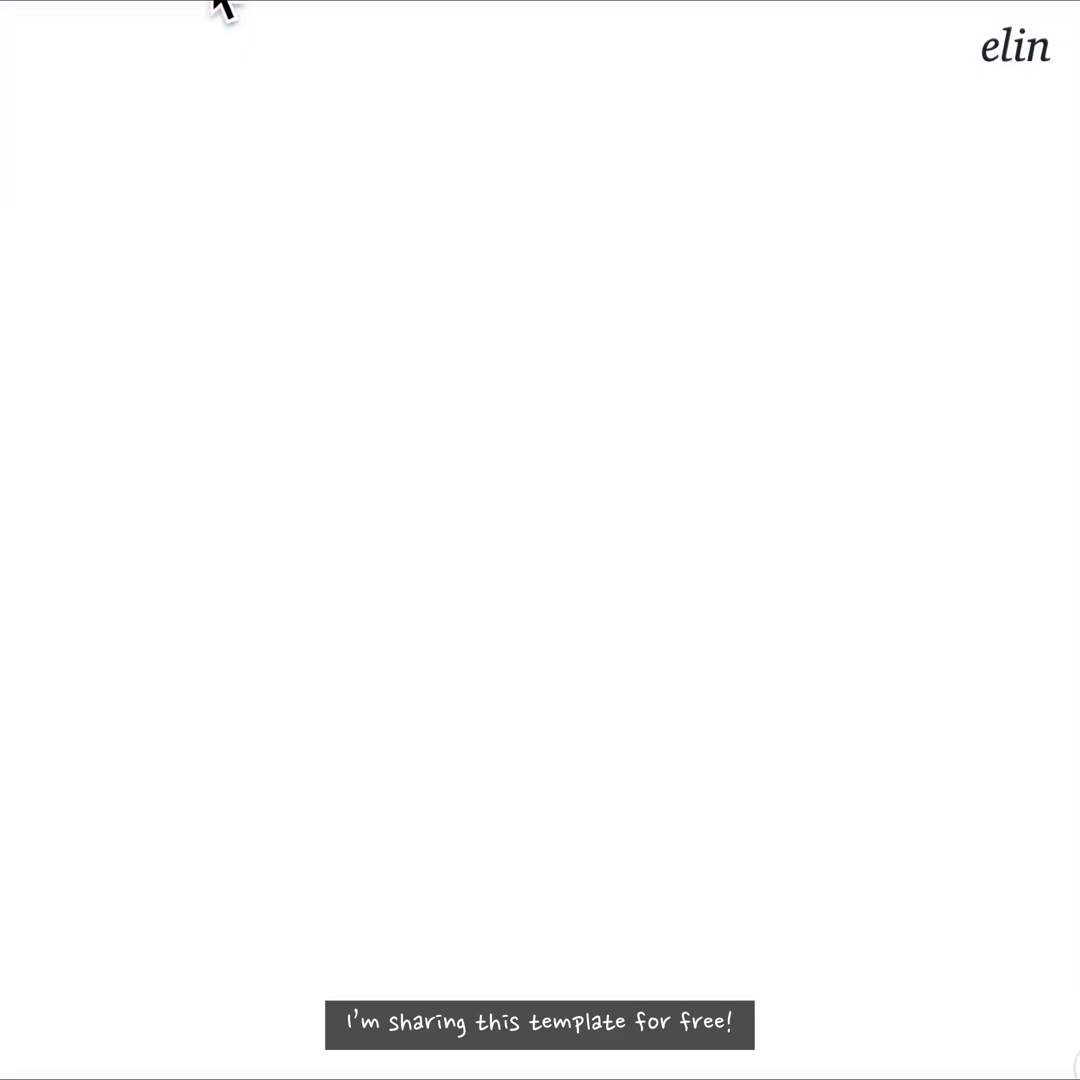
pyautogui.scroll(-10, 426, 296)
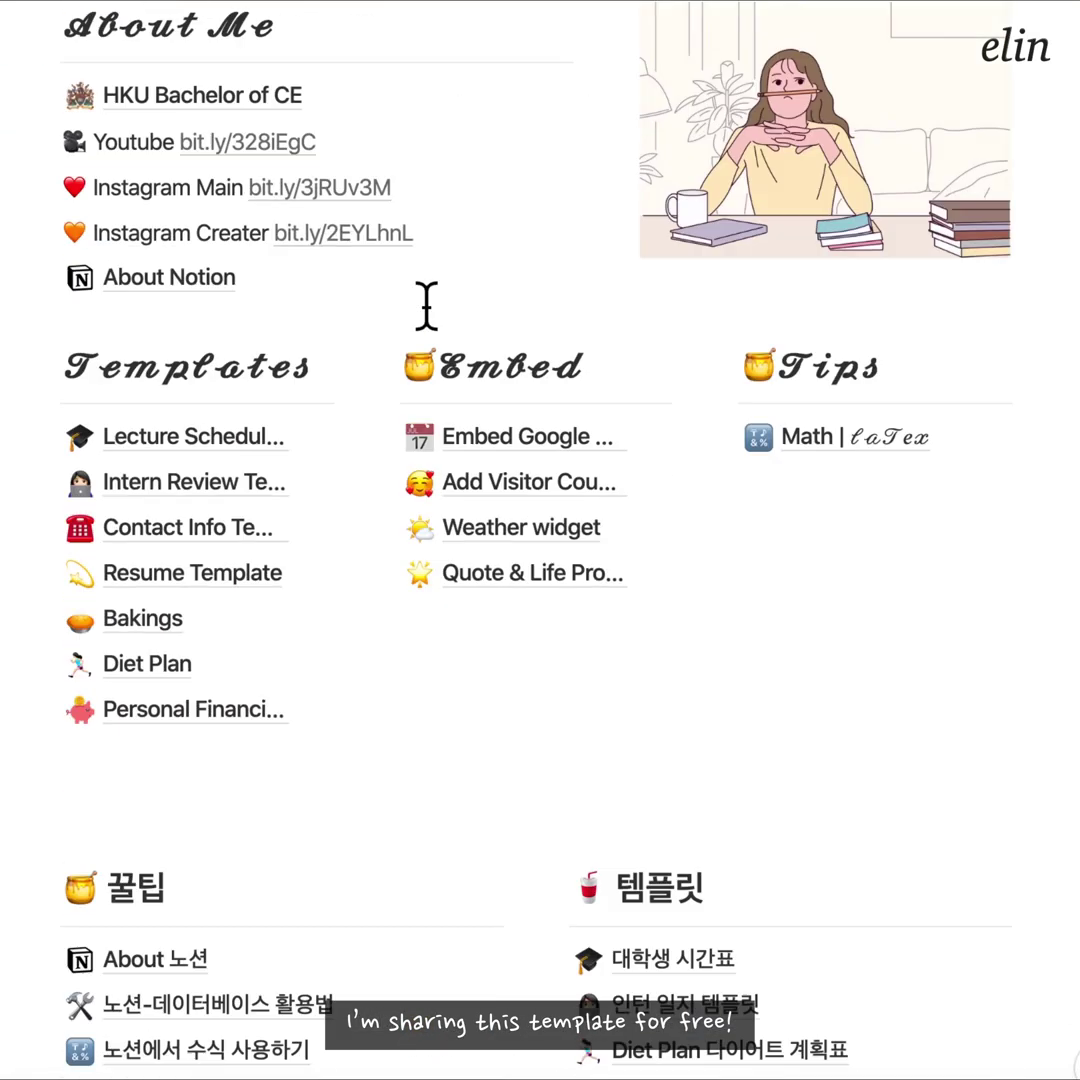
pyautogui.scroll(-1, 426, 305)
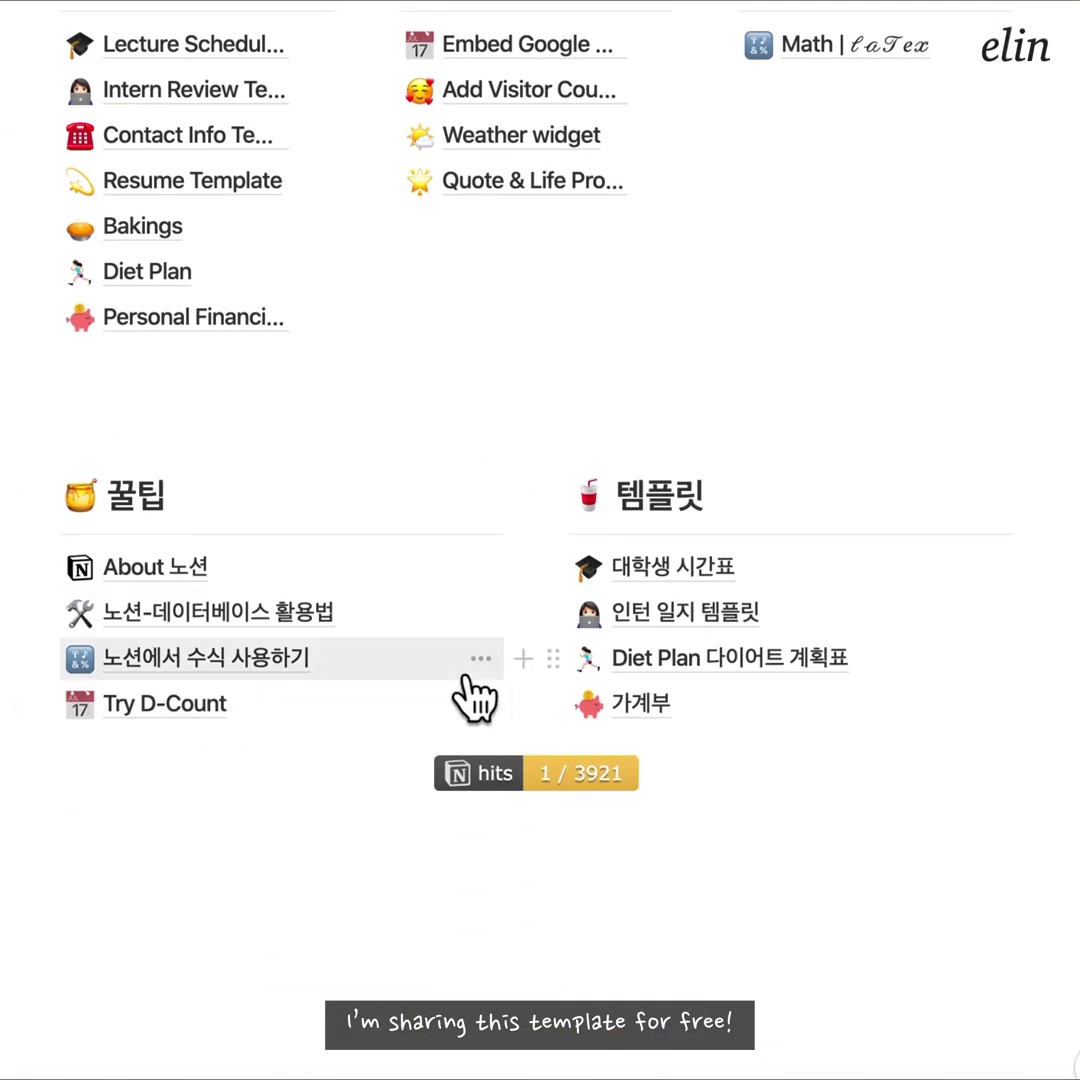
pyautogui.scroll(3, 475, 695)
# Step: Duplicate the Try D-Count link, move the copy under Math | LaTex in Tips, and open it
pyautogui.moveTo(43, 847); pyautogui.dragTo(229, 839)
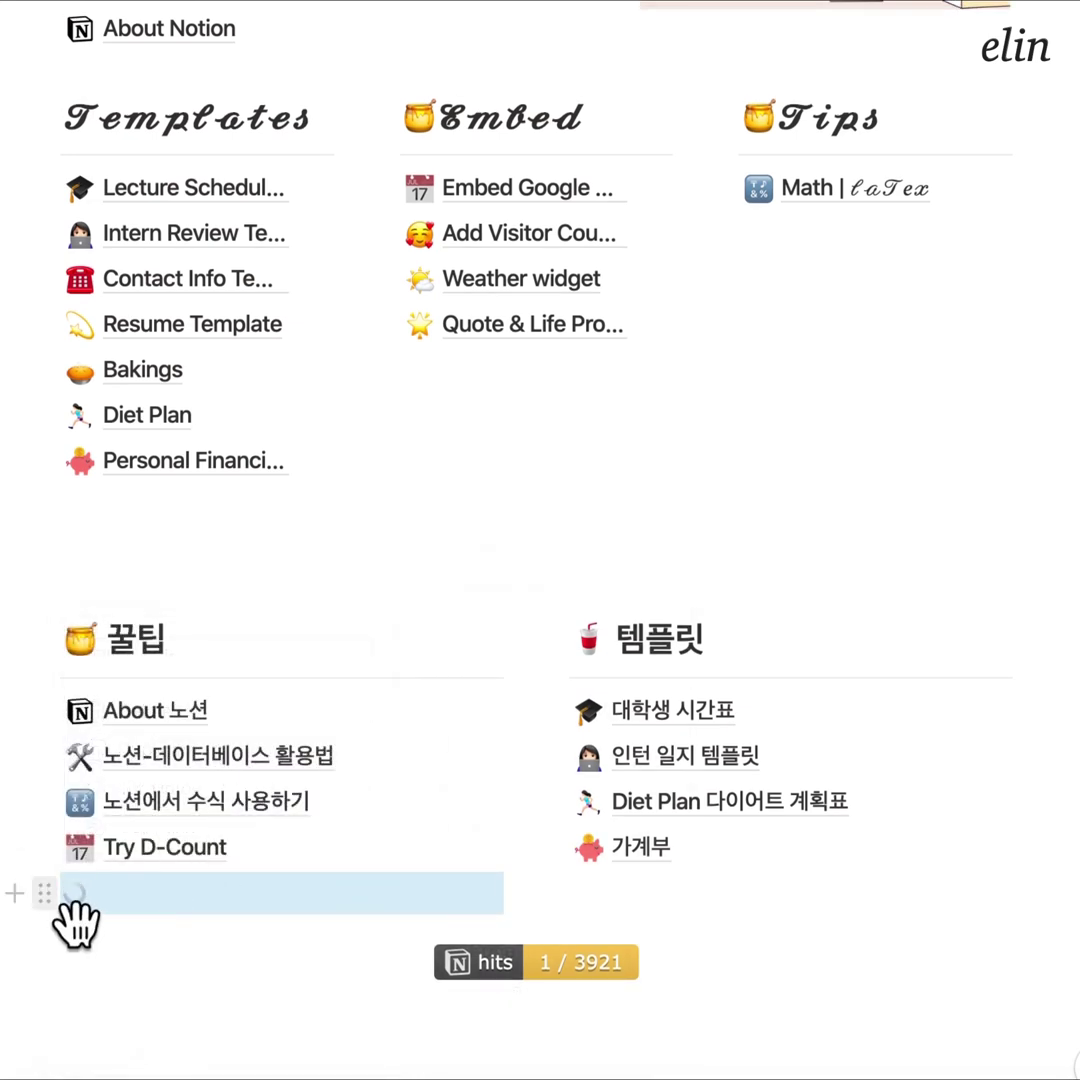
pyautogui.moveTo(68, 912); pyautogui.dragTo(793, 255)
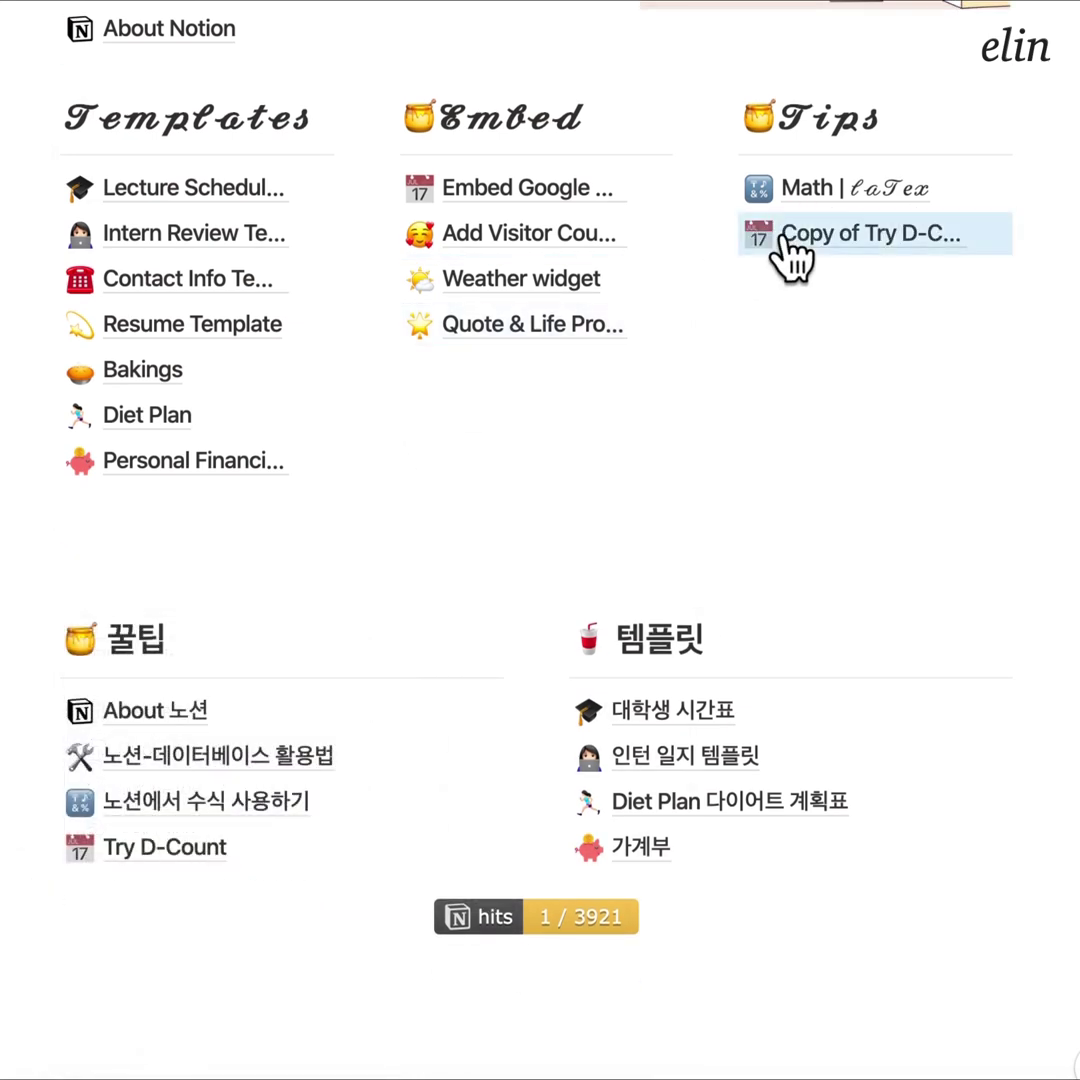
pyautogui.click(836, 270)
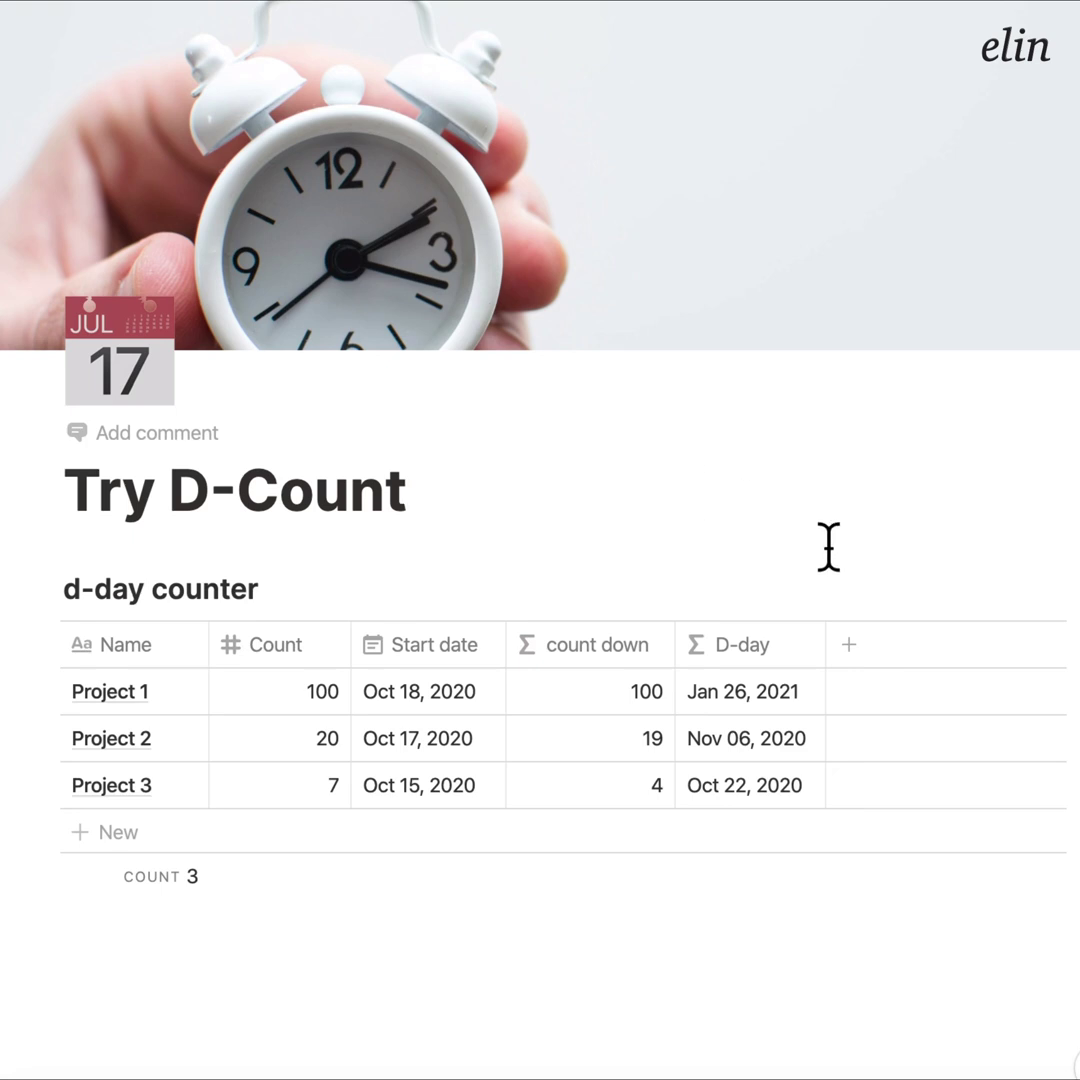